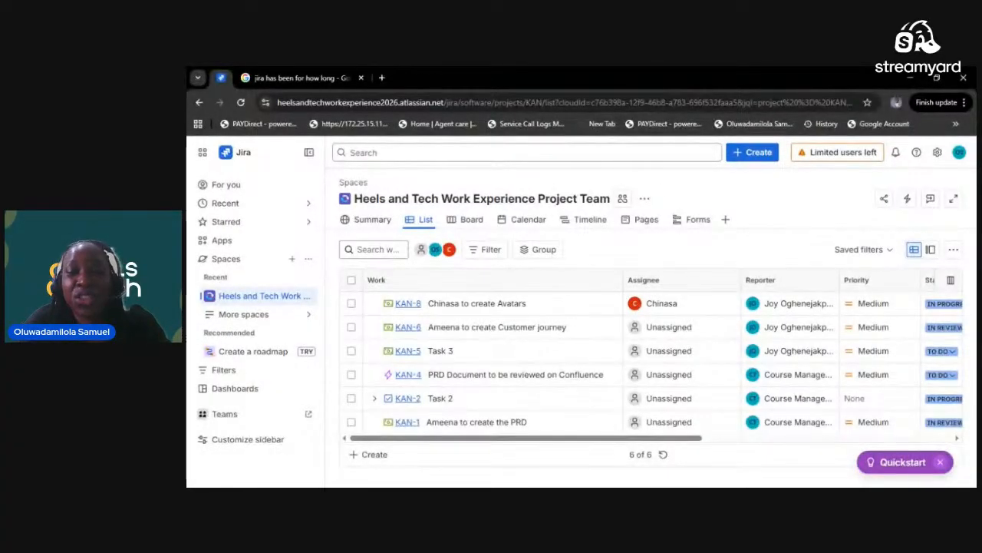
- Start a new work item in the expanded form as an Epic with status To Do, ready for its summary
click(744, 154)
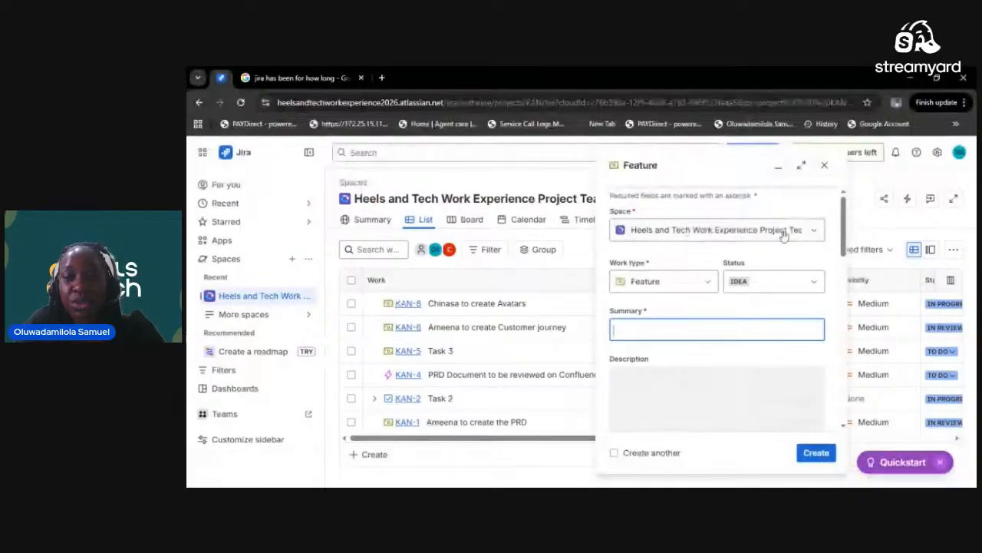
click(804, 170)
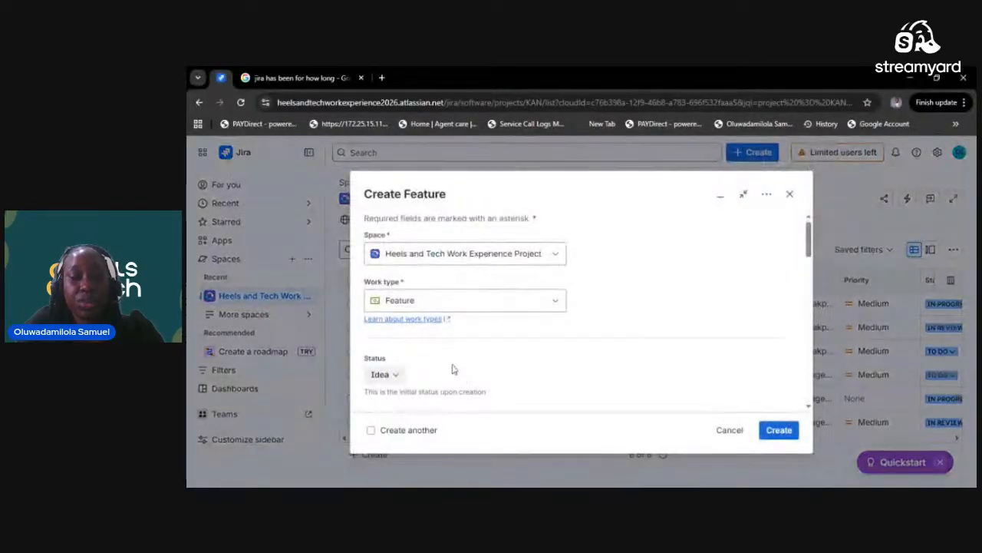
click(445, 312)
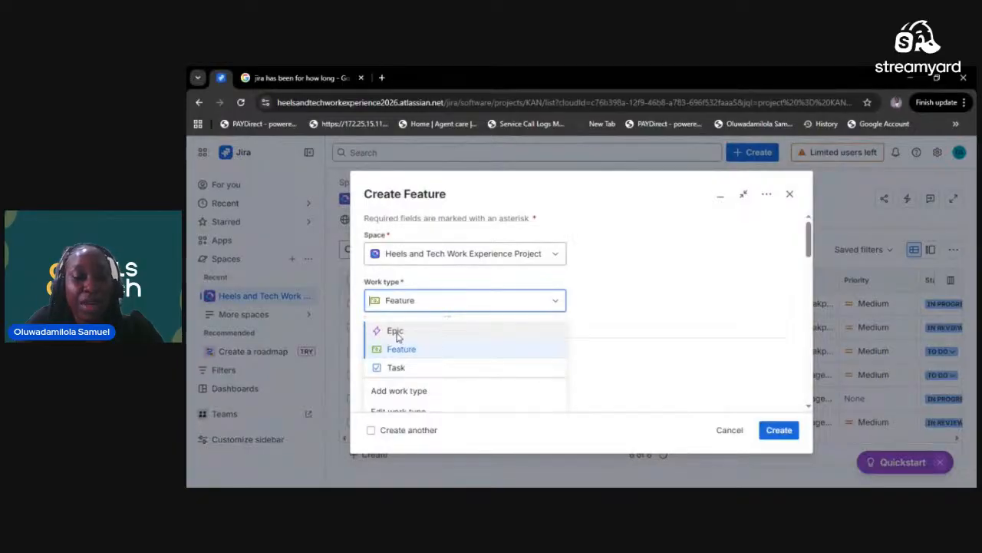
click(398, 338)
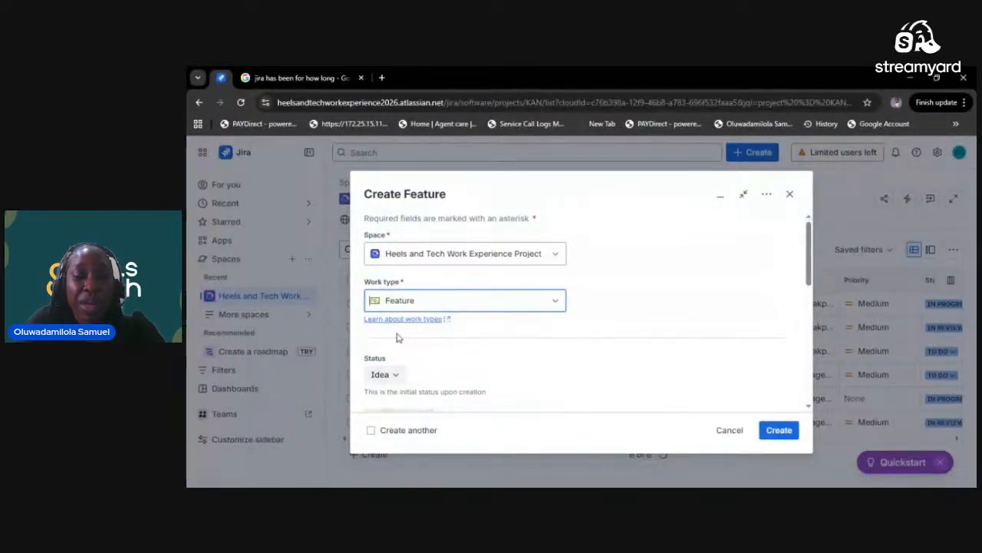
click(396, 375)
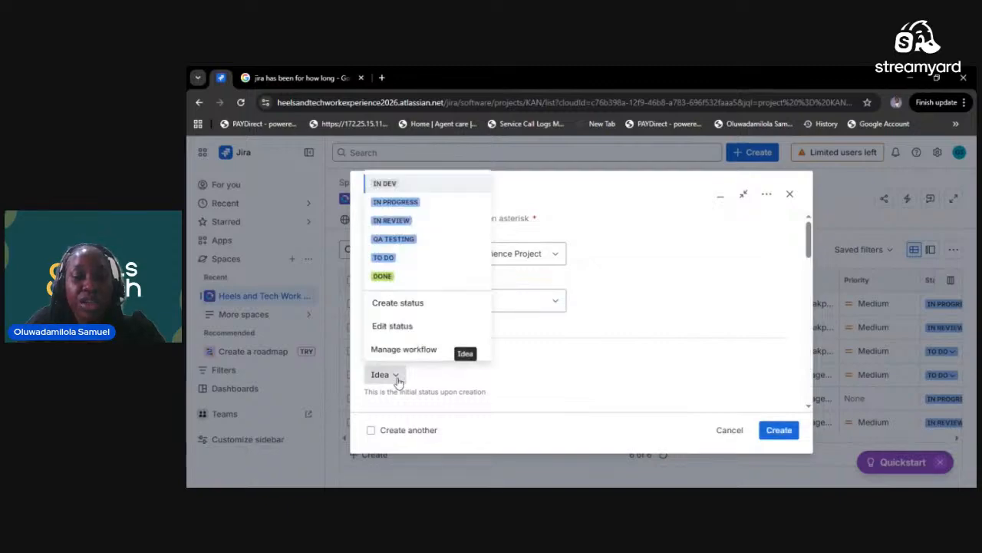
click(383, 257)
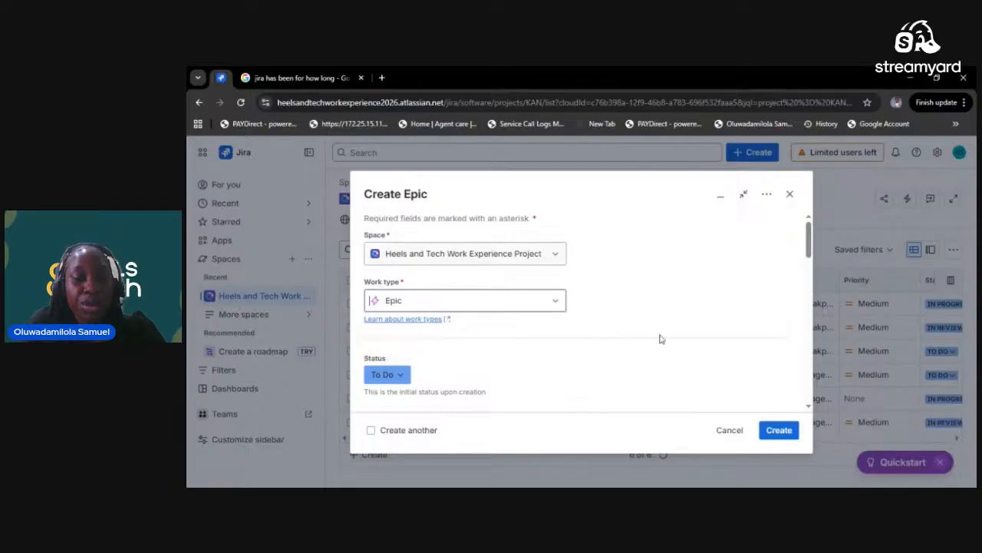
scroll(810, 263, down, 1)
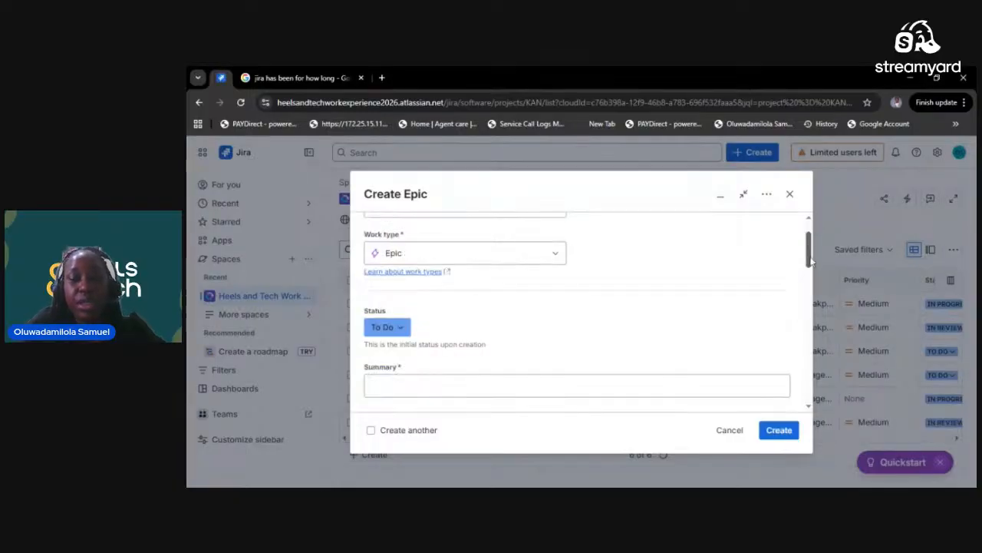
drag(811, 259, 812, 274)
click(577, 295)
text(T)
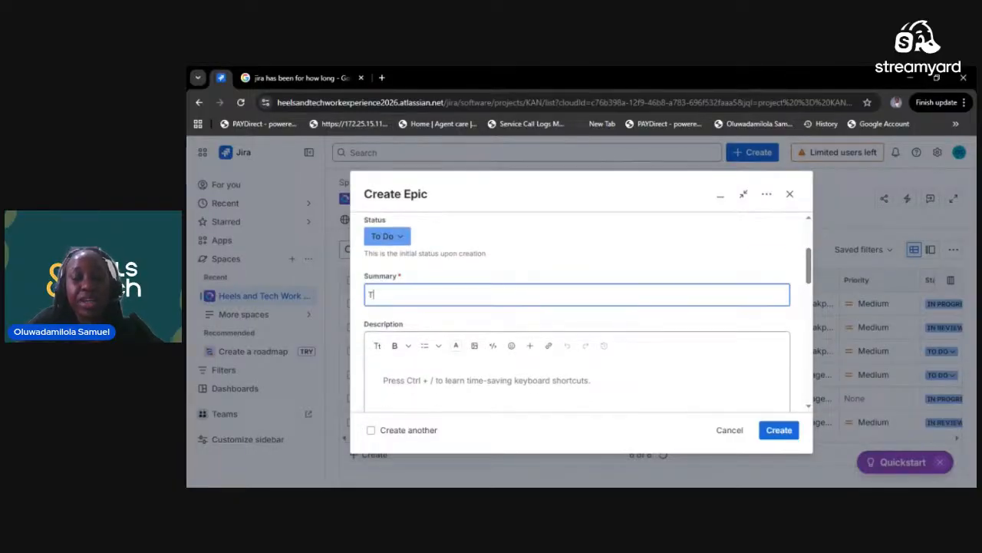
text(esting)
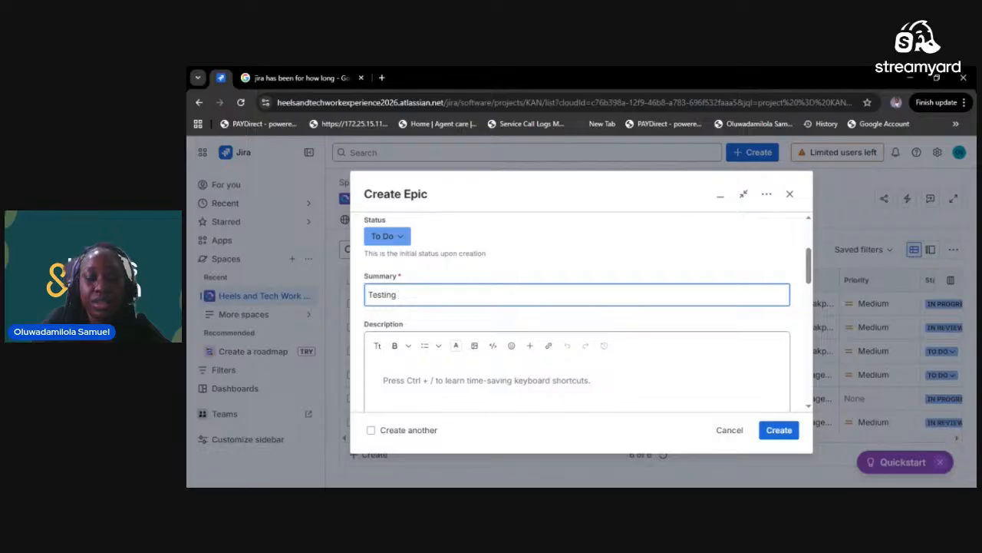
key(BackSpace)
key(BackSpace)
key(BackSpace)
key(BackSpace)
key(BackSpace)
key(BackSpace)
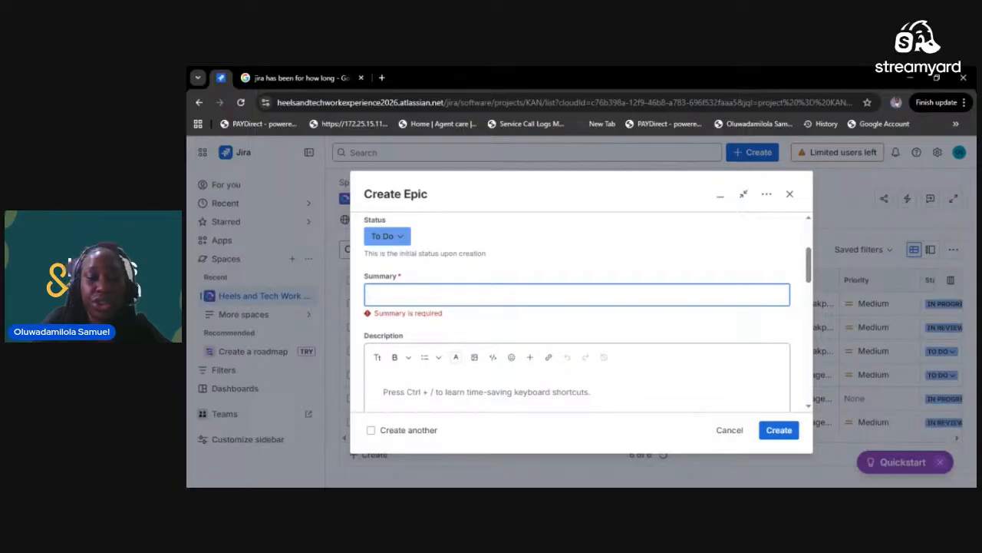
- Enter the summary "Training on JIRA" and the description "tO HAVE A CLEAR UNDERSTANDING ON HOW TO USE jira"
text(Training on J)
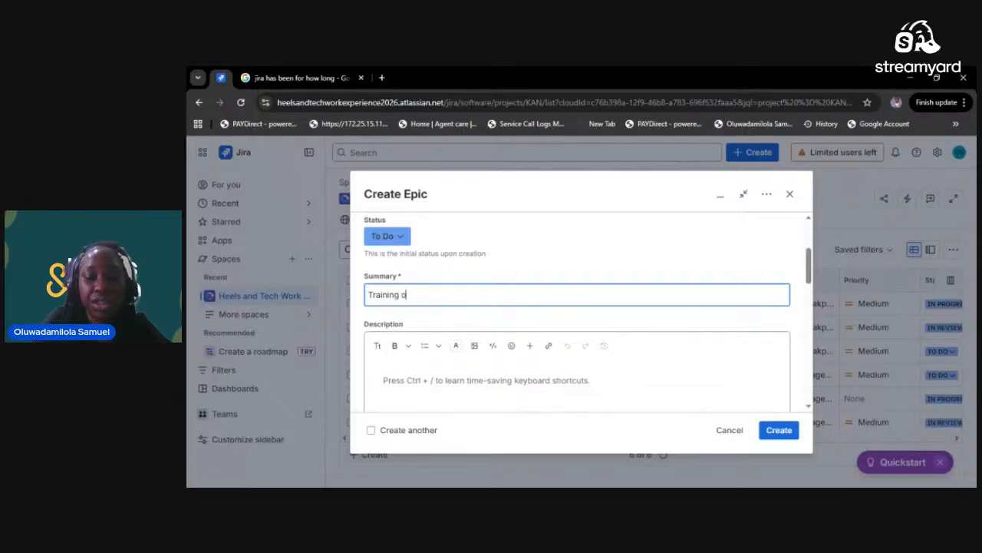
text(IRA)
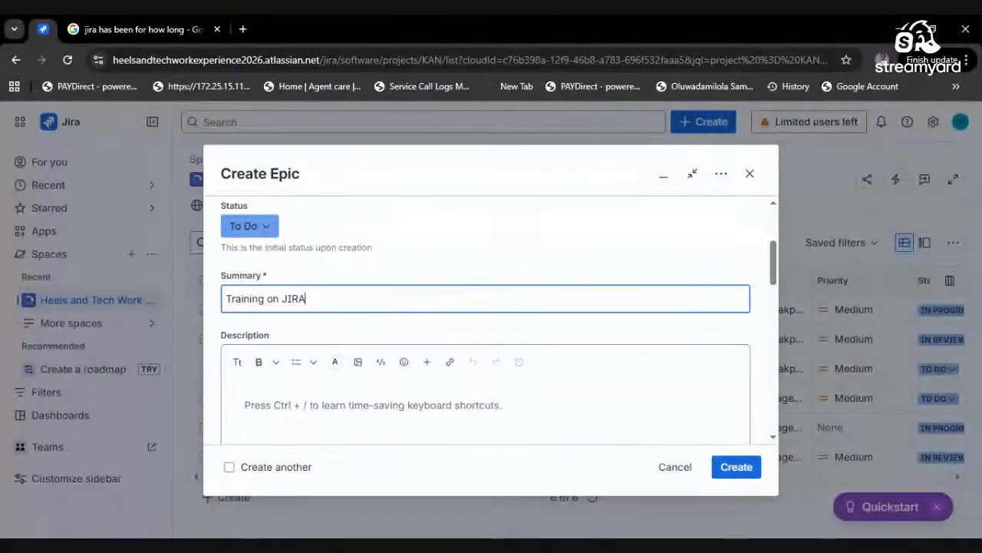
click(463, 396)
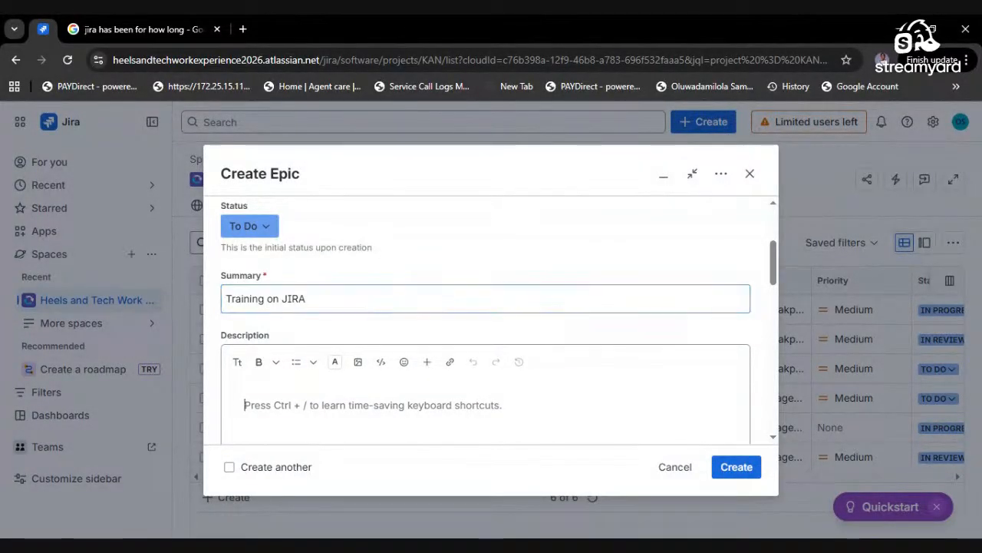
text(tO HAVE )
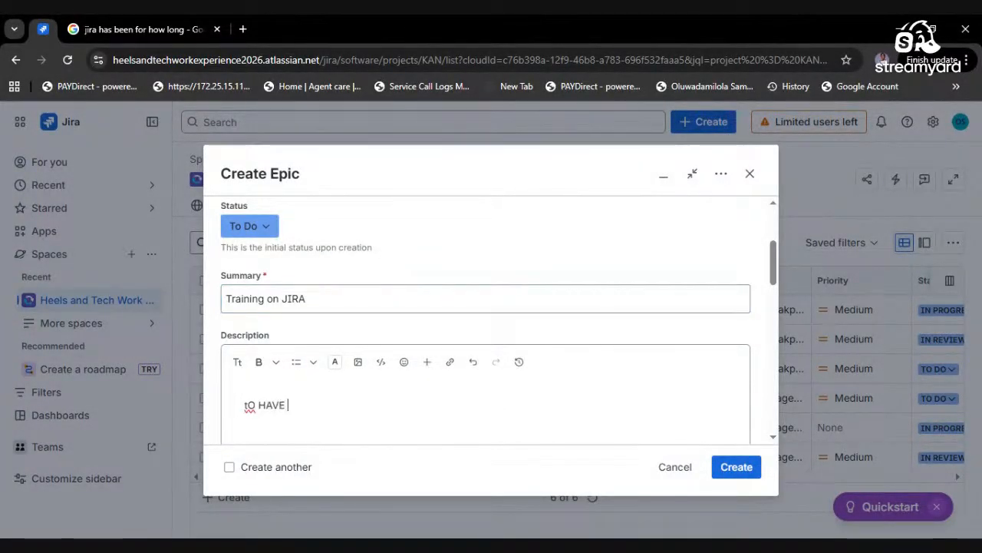
text(A CLEAR )
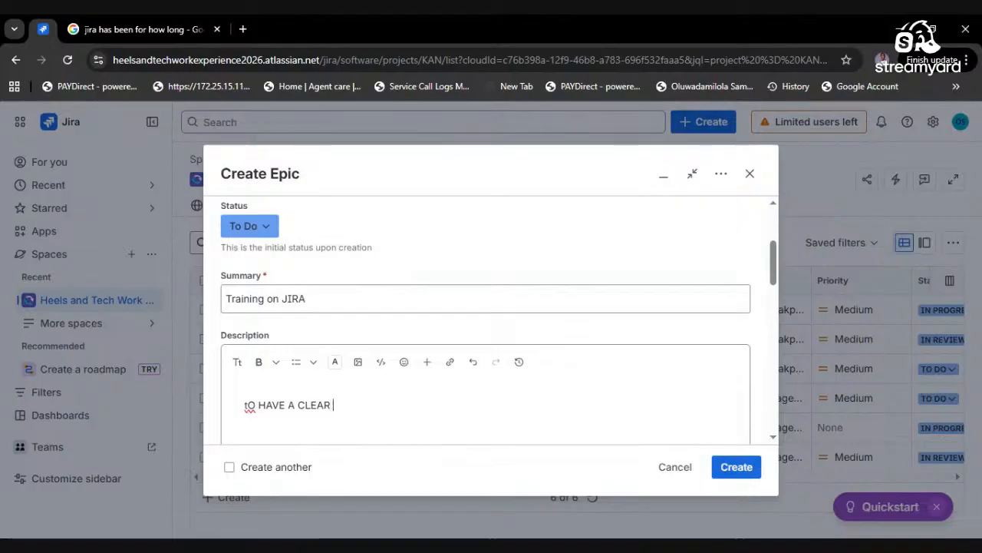
text(UNDERSTANDIN)
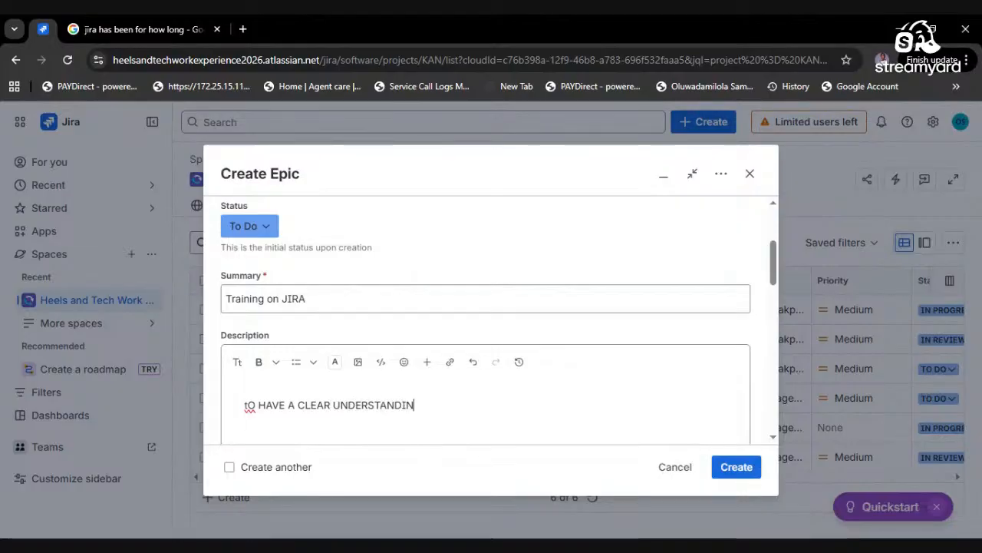
text(G ON HOW TO USE jira)
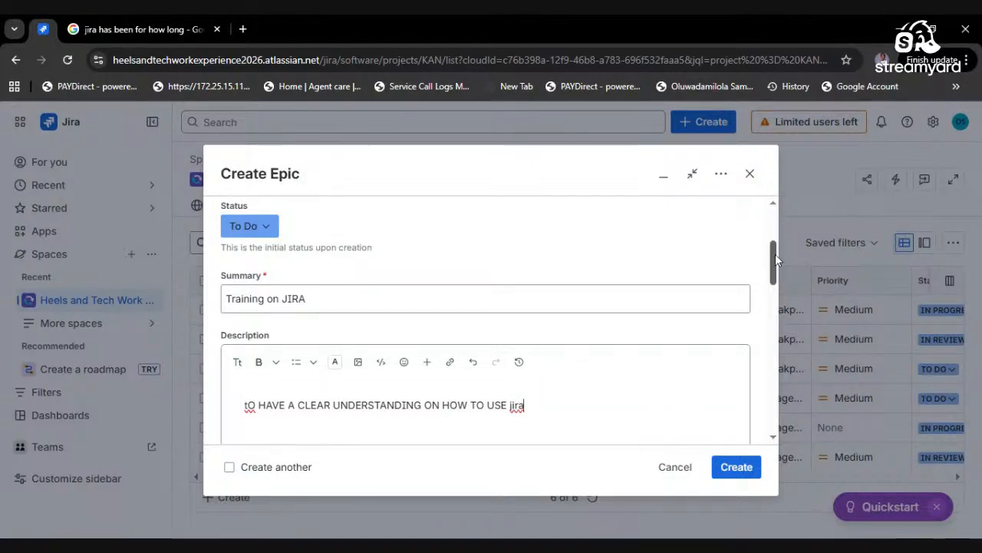
- Assign the epic to your own account
drag(773, 261, 773, 304)
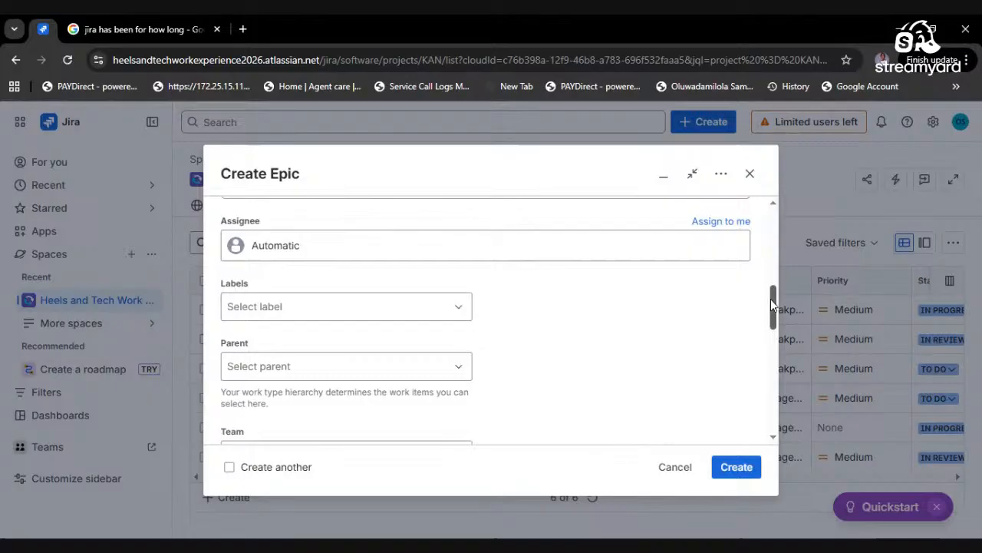
click(477, 247)
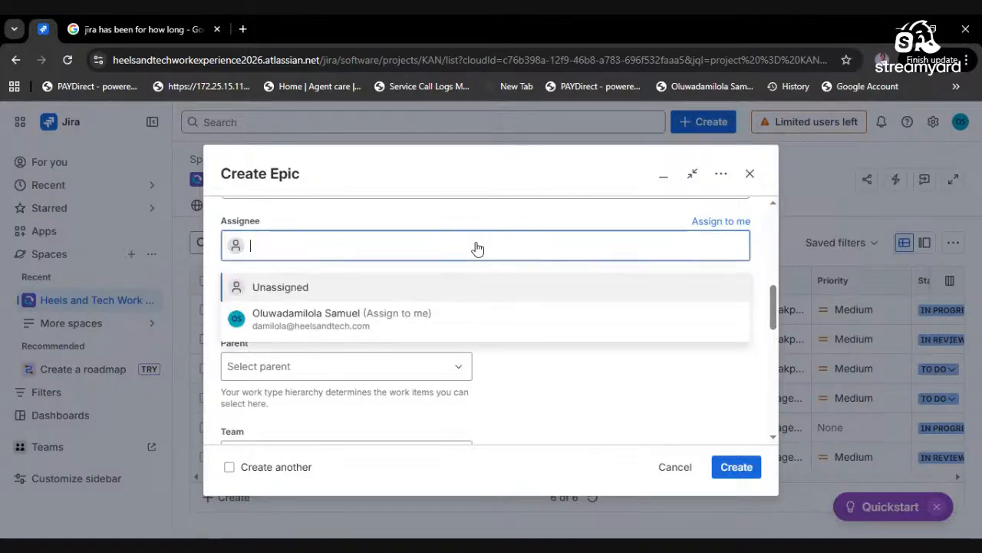
click(361, 322)
- Check which labels and parent items are available for the epic without choosing any
click(344, 309)
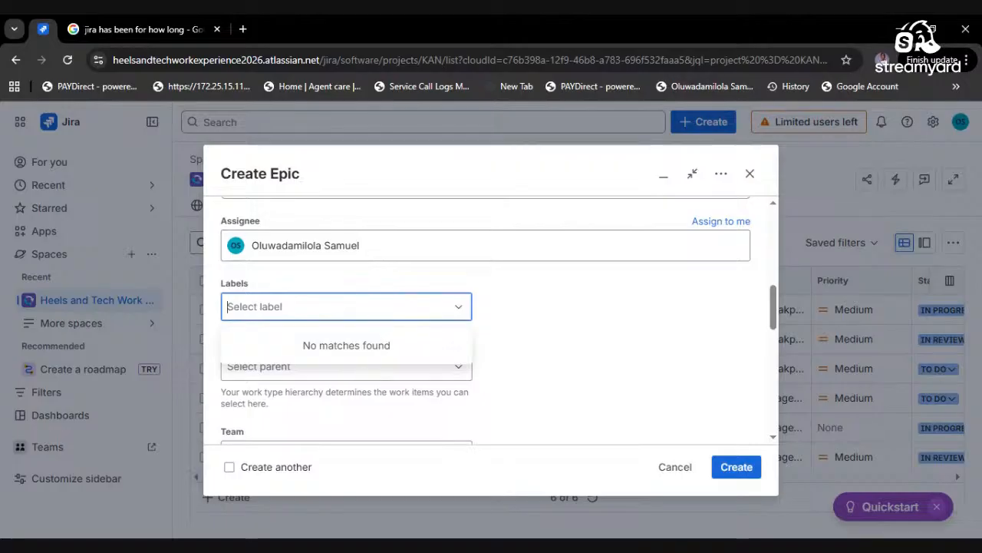
click(505, 326)
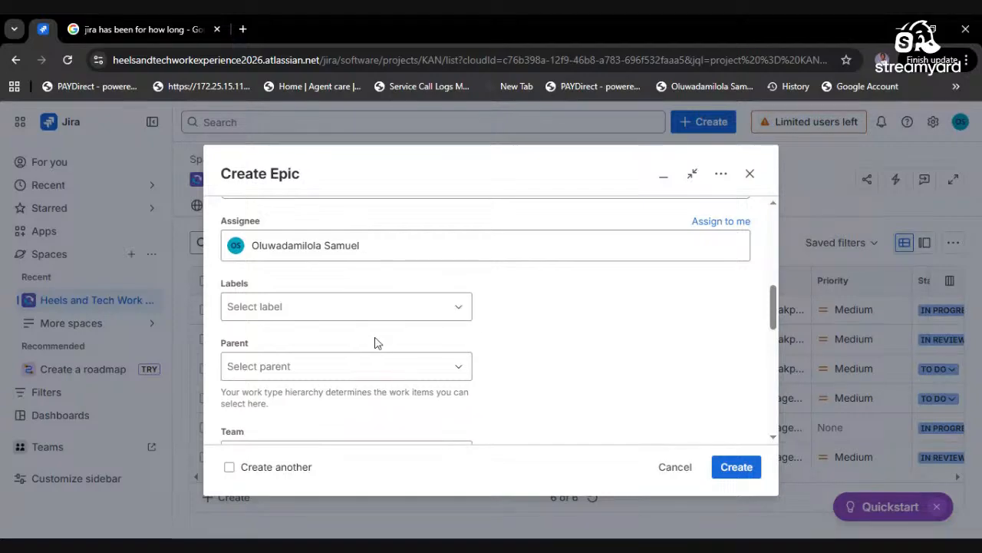
click(329, 369)
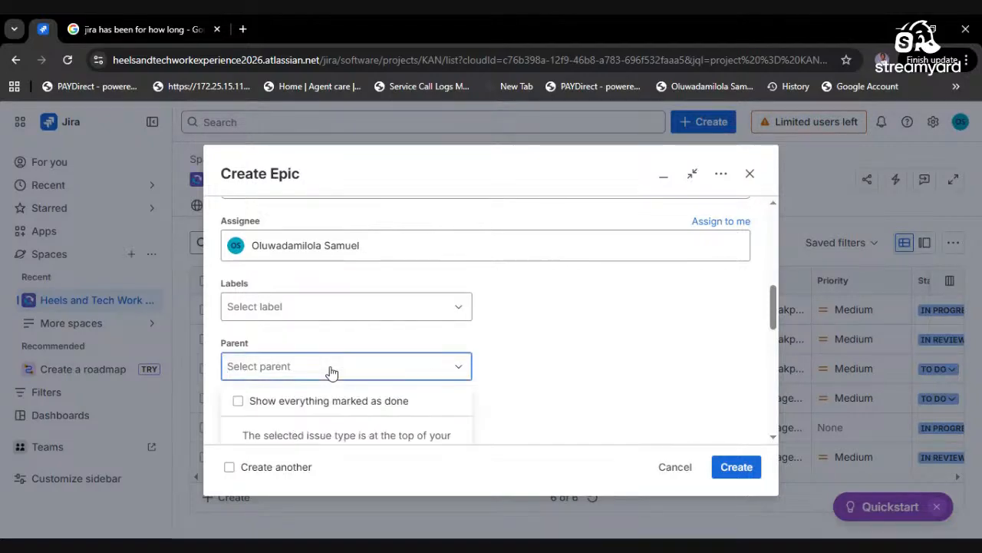
click(774, 310)
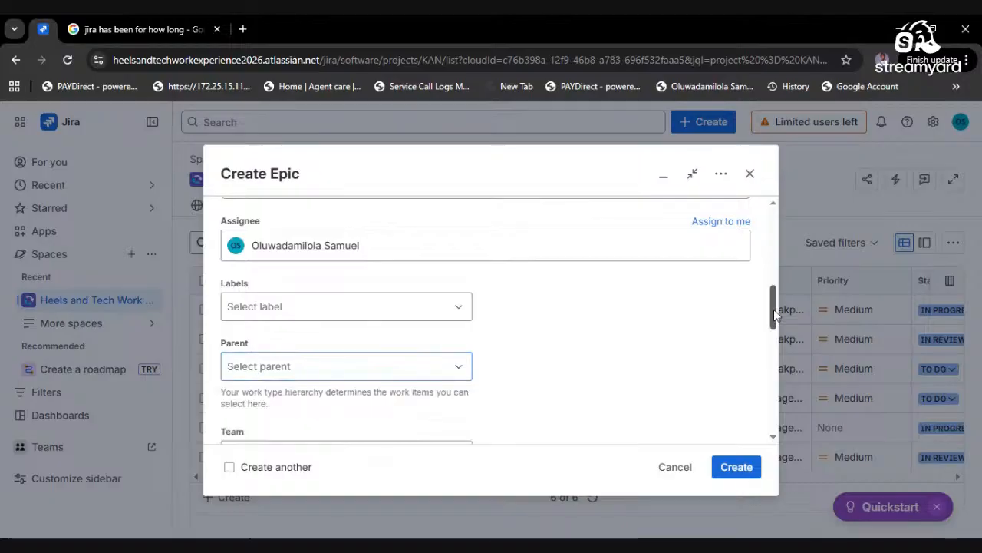
- Set both the due date and the start date of the epic to 4/3/2026
drag(774, 310, 775, 334)
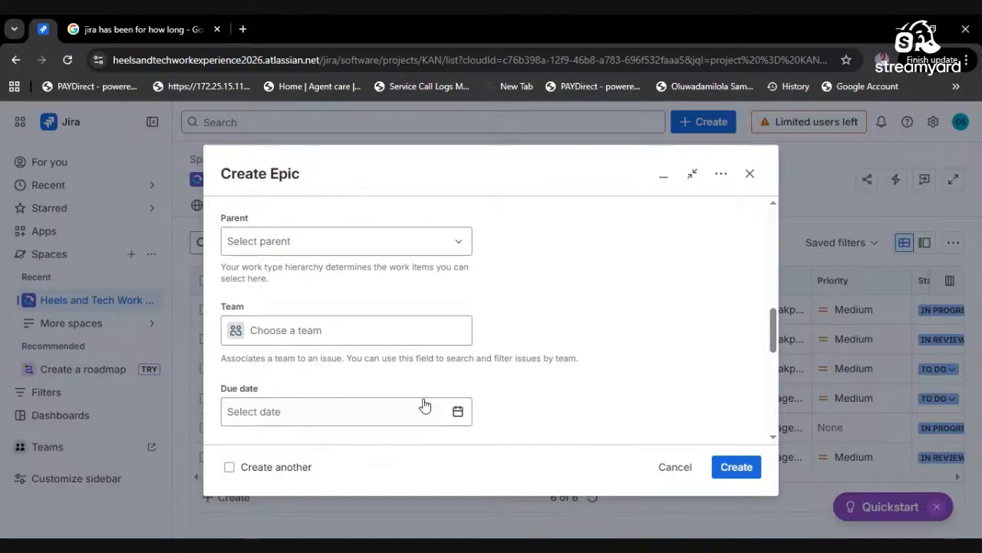
click(452, 422)
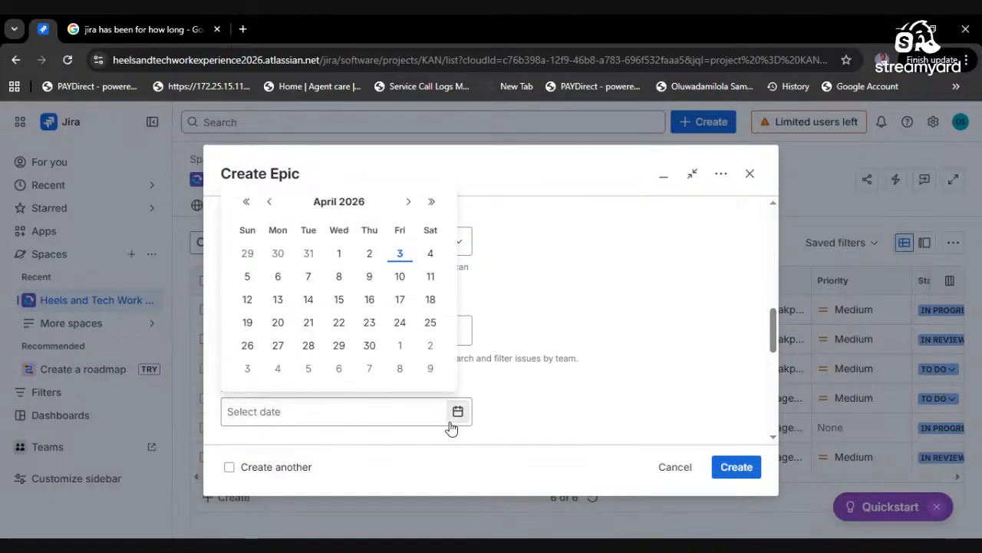
click(399, 253)
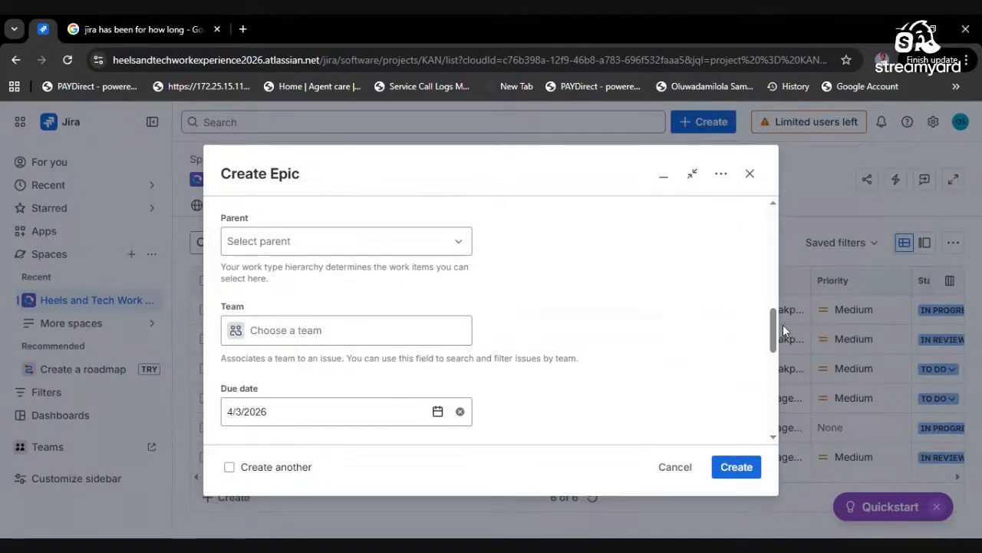
drag(773, 330, 772, 366)
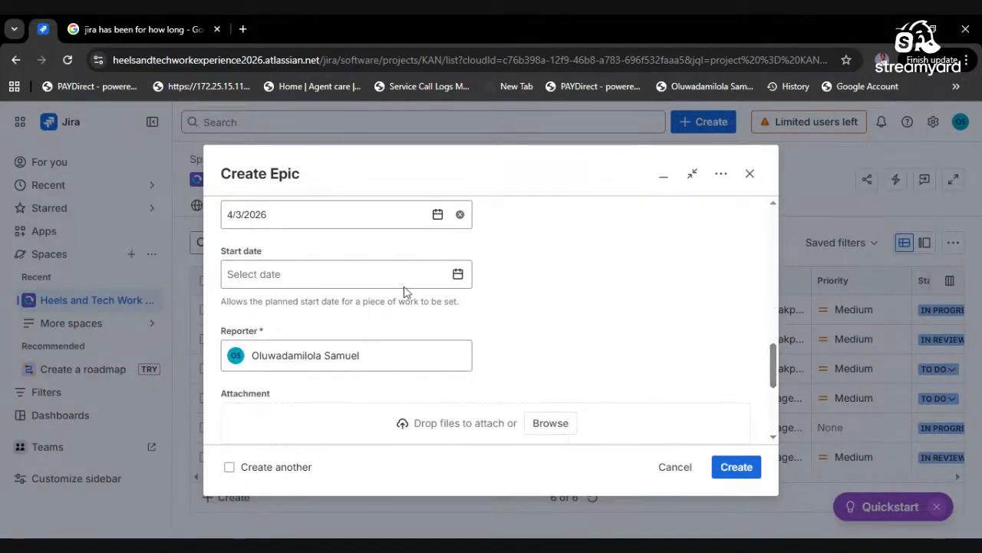
click(456, 275)
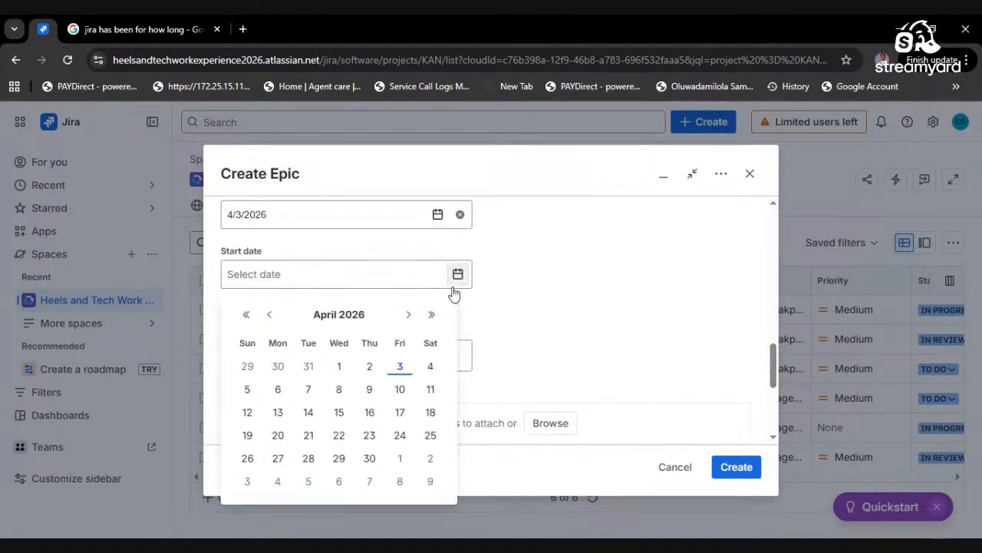
click(399, 367)
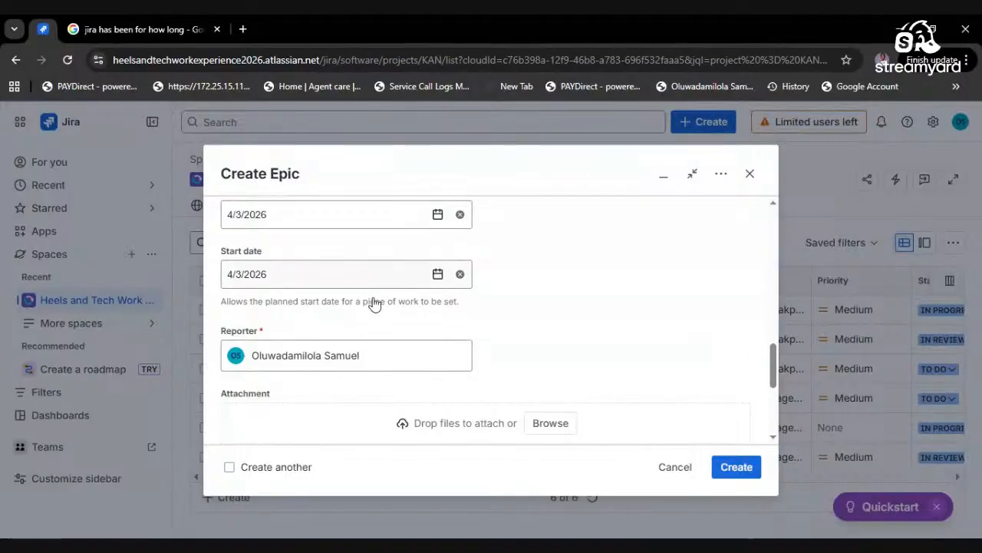
- Review the remaining fields of the epic and create it
drag(773, 381, 762, 355)
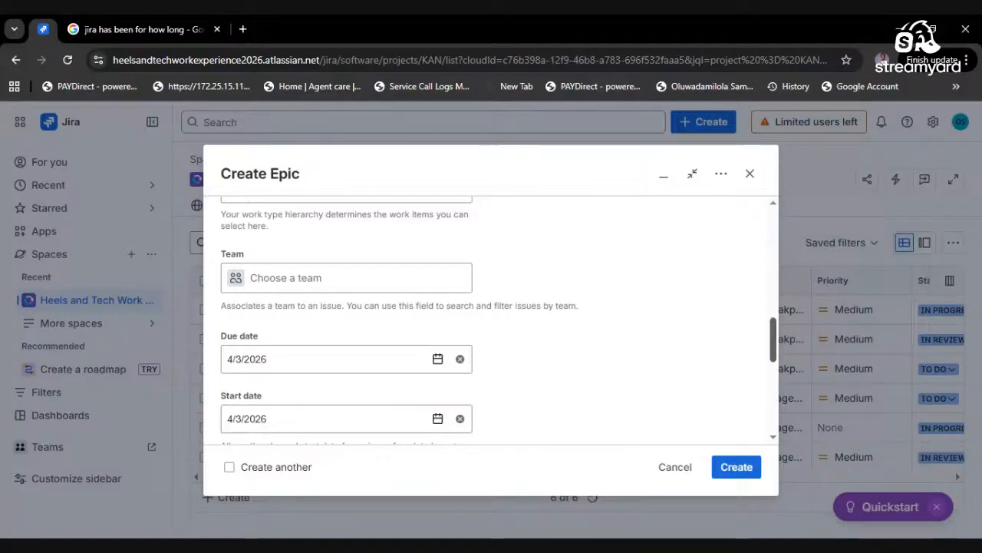
scroll(491, 323, down, 5)
click(729, 467)
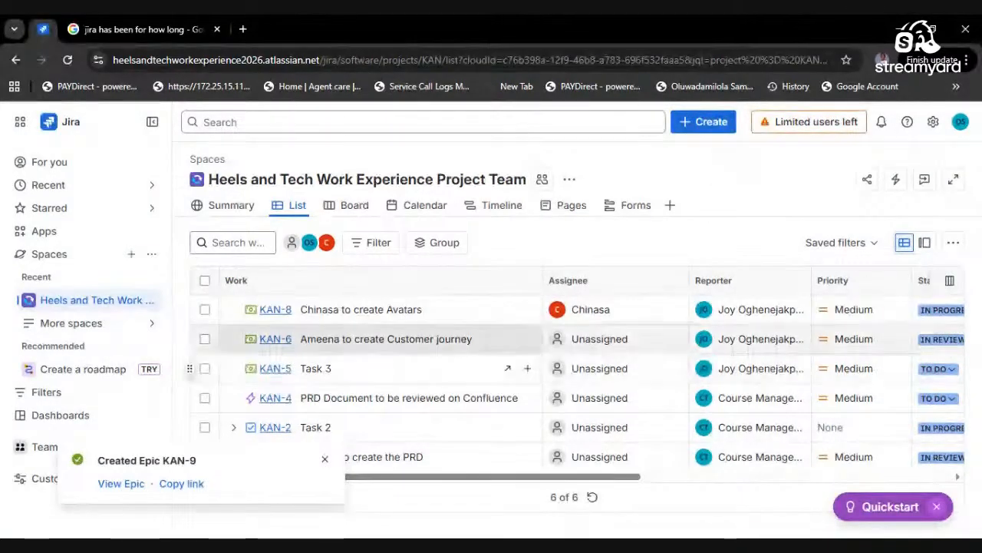
- Start creating another work item and open the form for adding a new work type to the space
click(706, 126)
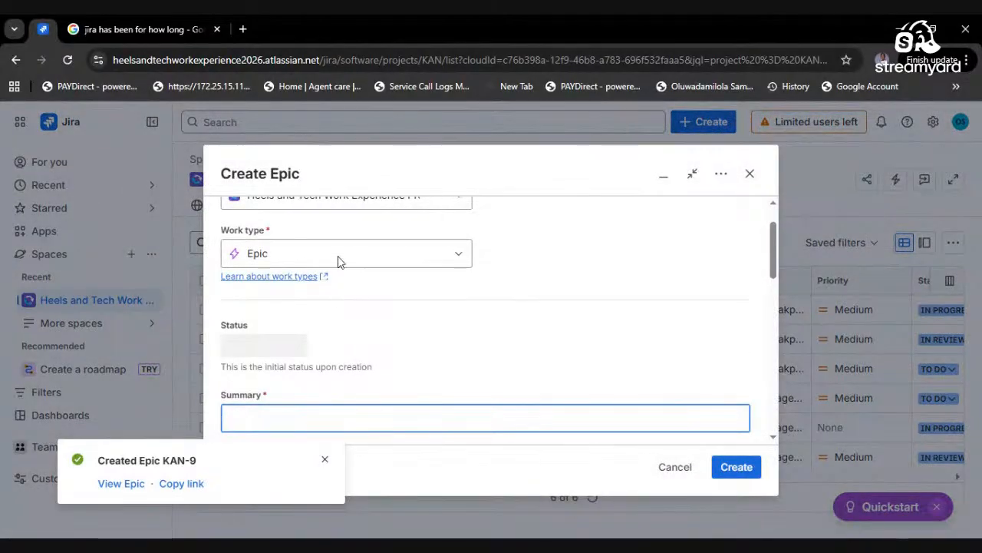
click(339, 262)
click(339, 262)
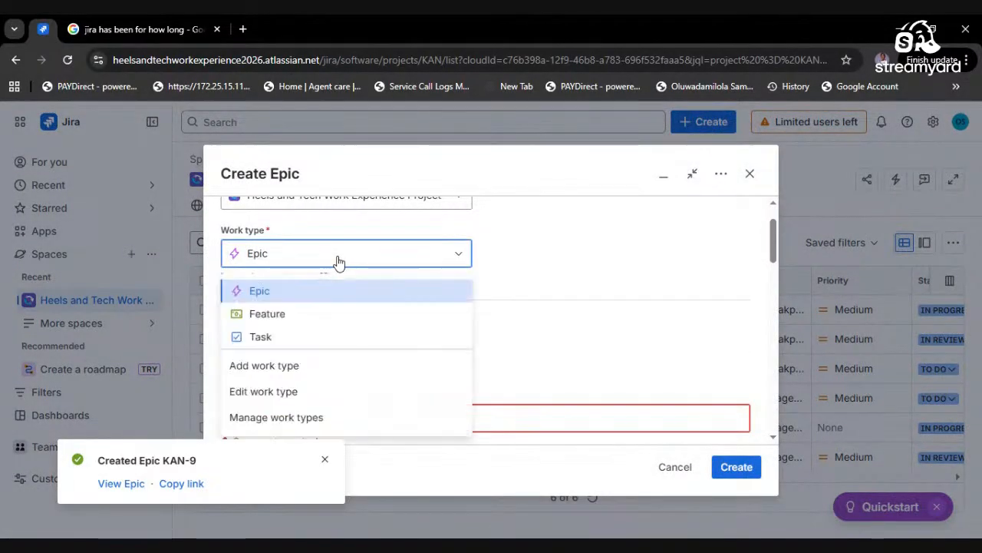
click(338, 263)
click(339, 262)
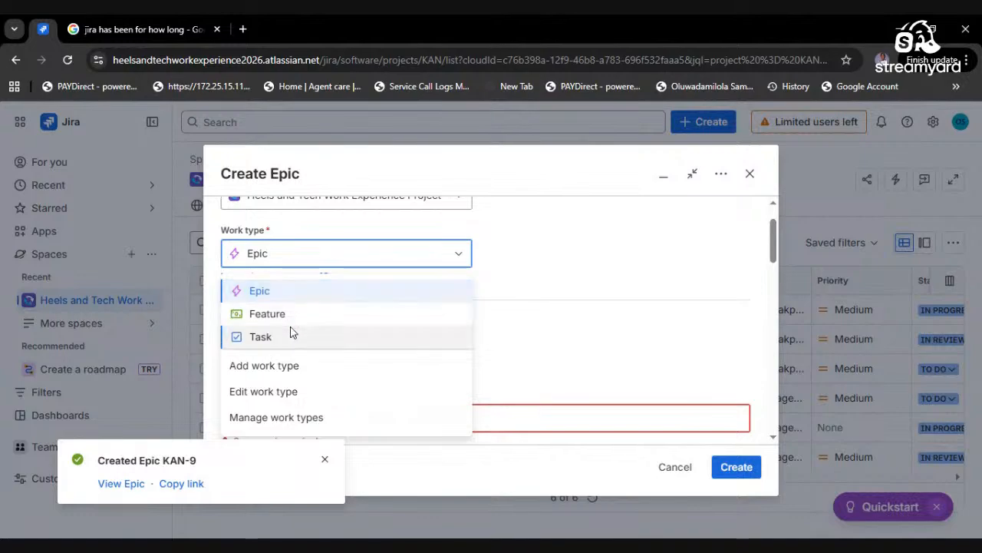
click(278, 366)
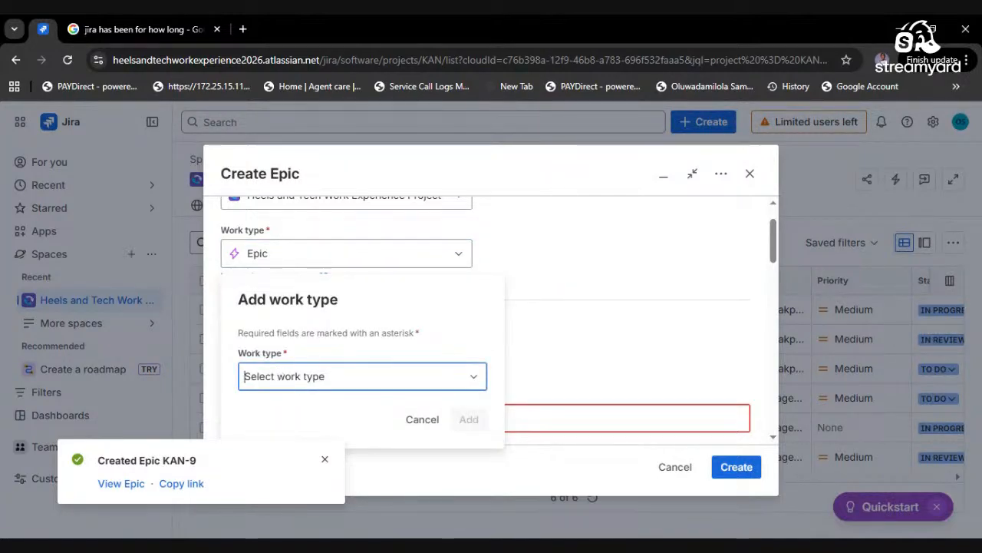
- Search the available work types for "User Story"
text(User Sto)
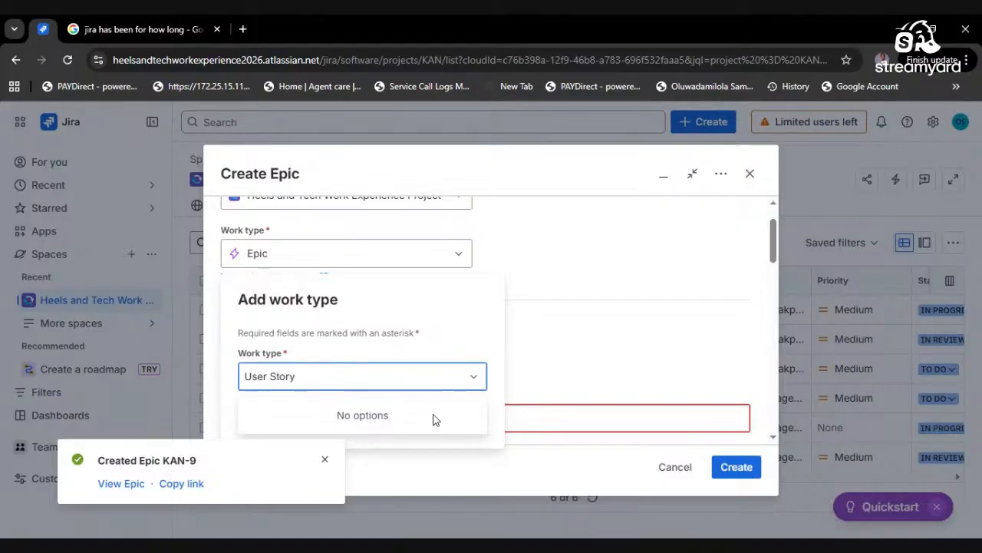
text(ry)
key(BackSpace)
key(BackSpace)
key(BackSpace)
key(BackSpace)
key(BackSpace)
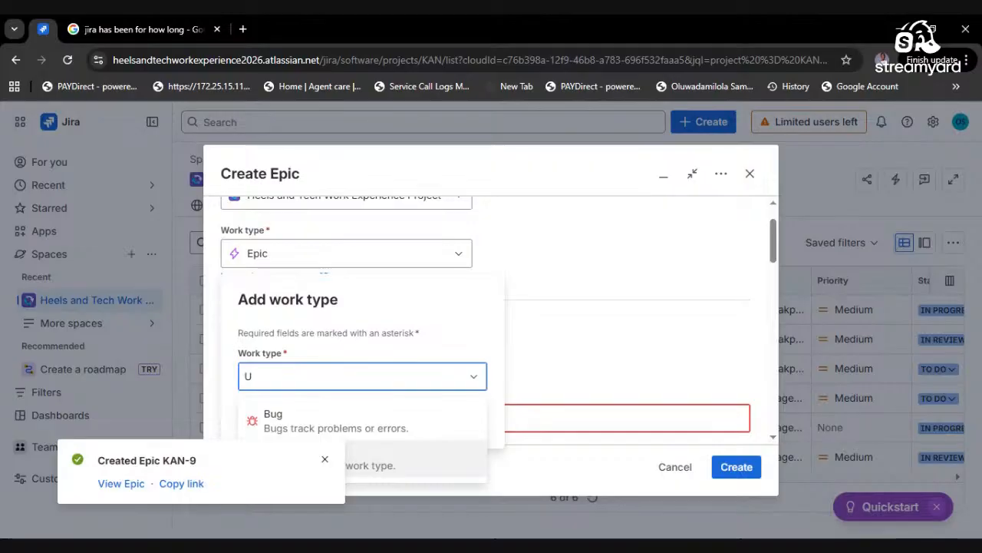
- Find the Story work type and add it to the space
text(story)
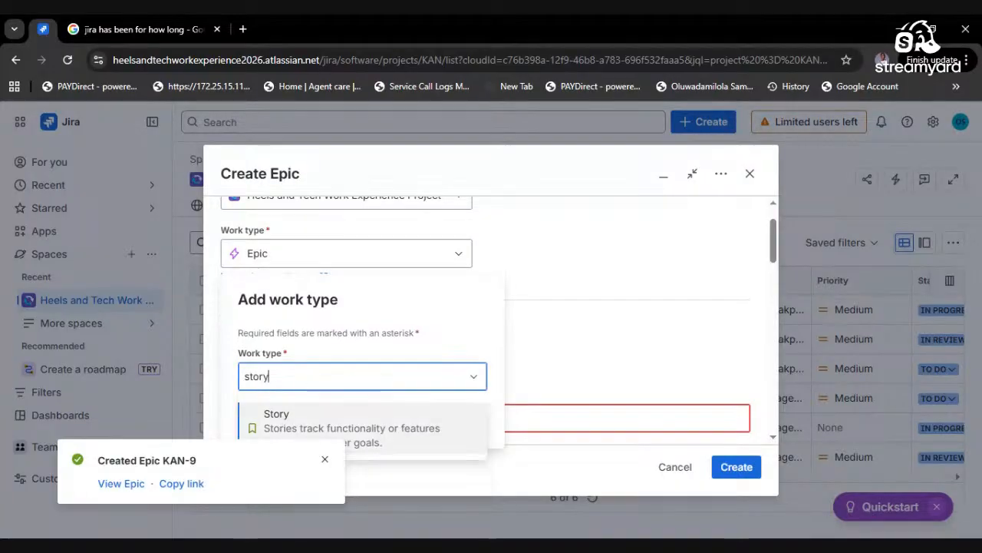
click(407, 422)
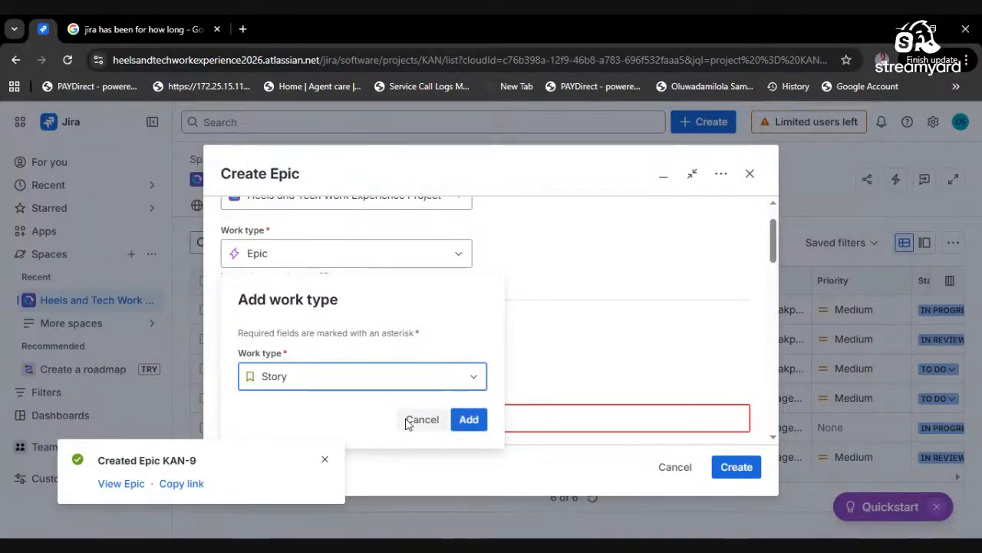
click(772, 249)
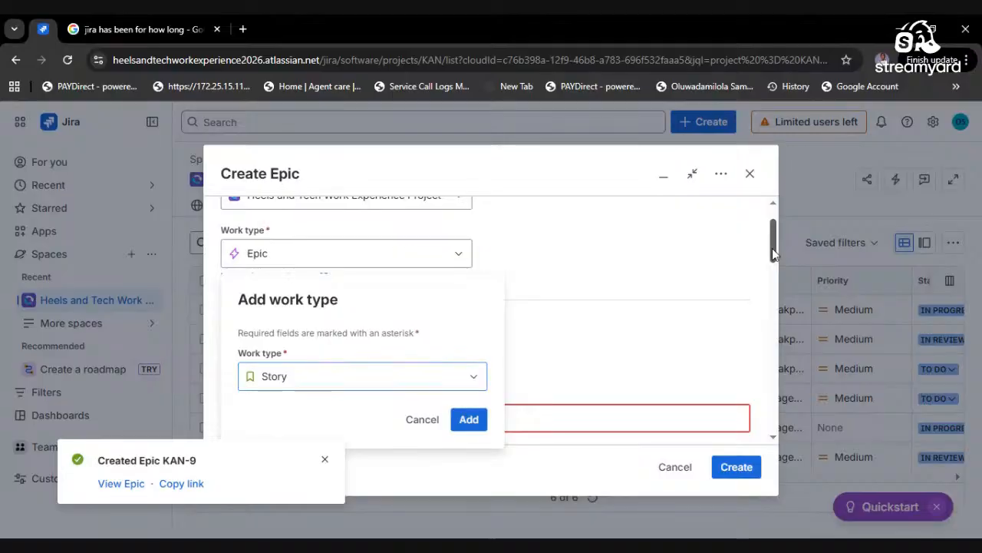
click(466, 420)
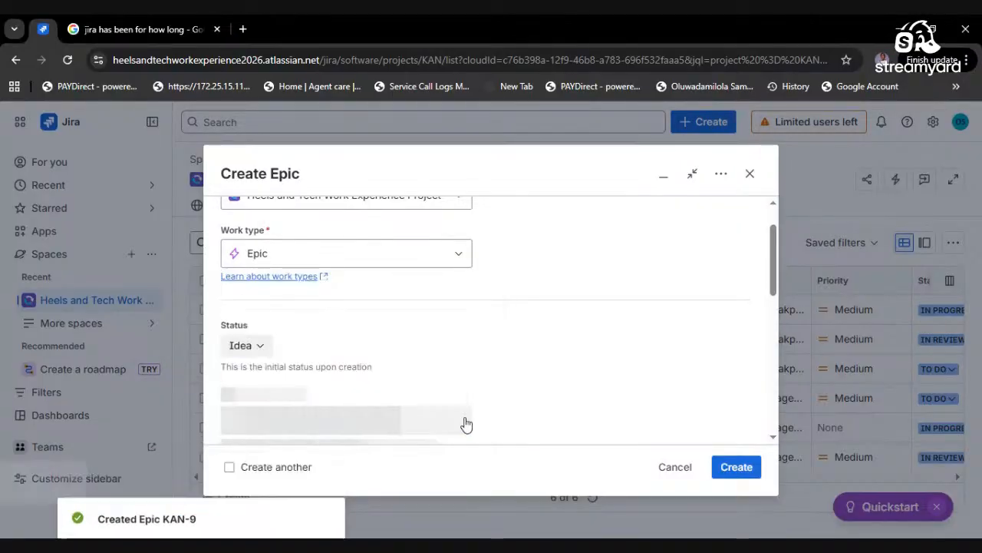
- Set the new item's work type to Story and its initial status to To Do
click(339, 254)
click(265, 357)
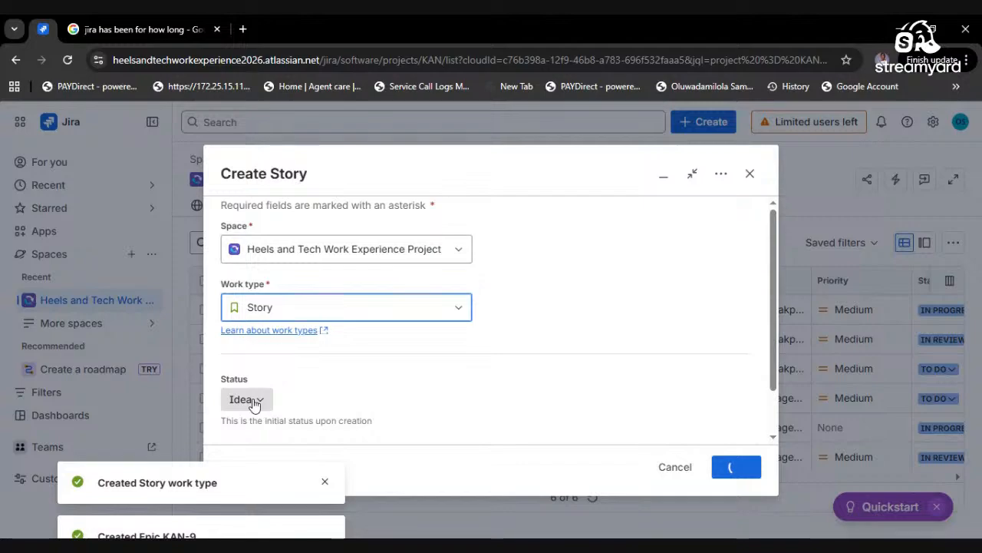
click(254, 401)
click(302, 265)
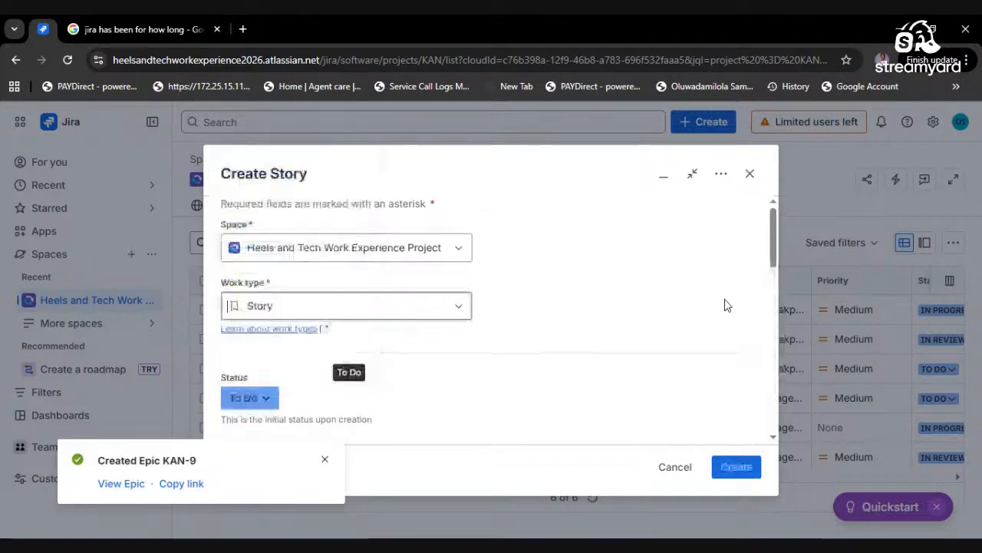
scroll(773, 288, down, 3)
drag(773, 290, 772, 291)
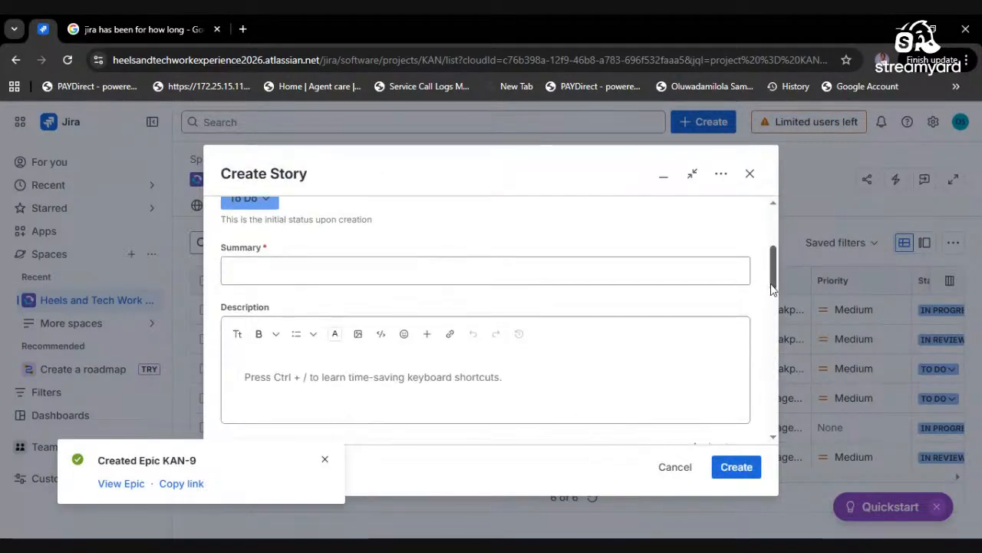
click(638, 272)
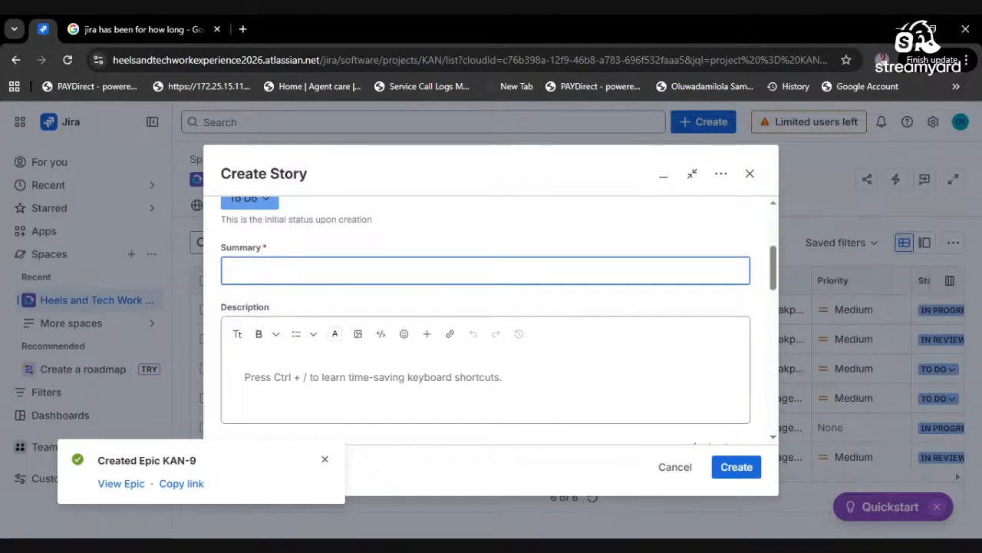
text(Login Man)
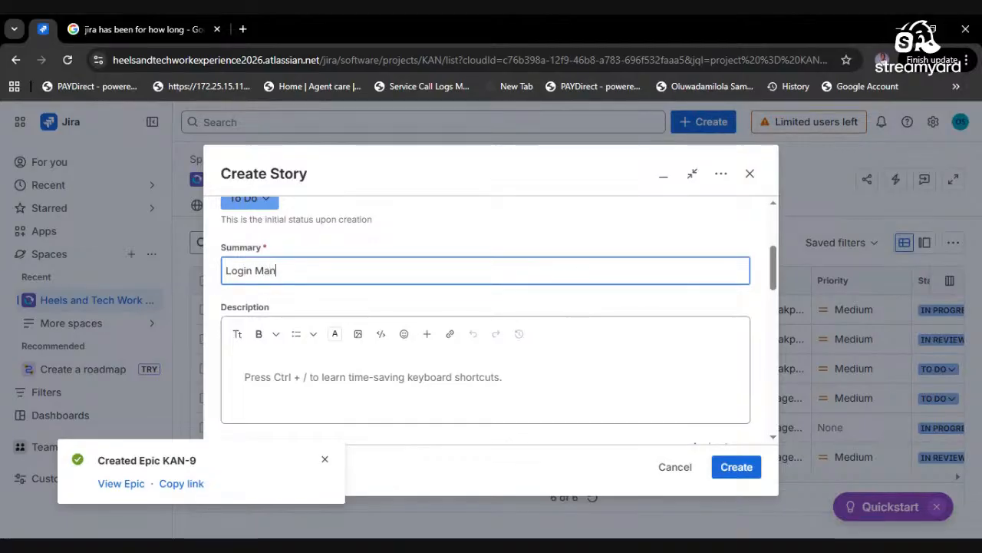
text(ag)
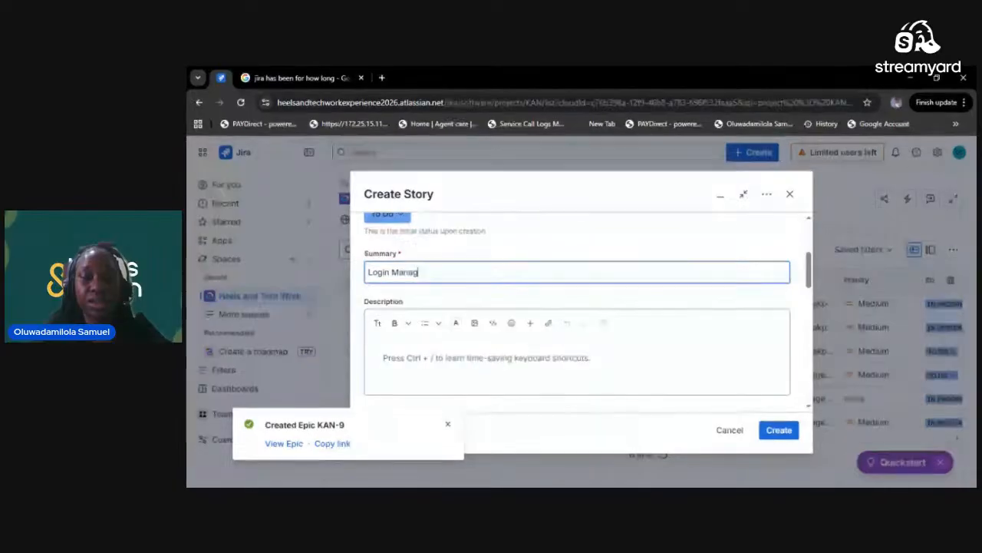
text(emen)
key(BackSpace)
key(BackSpace)
key(BackSpace)
key(BackSpace)
key(BackSpace)
key(BackSpace)
key(BackSpace)
key(BackSpace)
key(BackSpace)
key(BackSpace)
key(BackSpace)
key(BackSpace)
key(BackSpace)
key(BackSpace)
key(BackSpace)
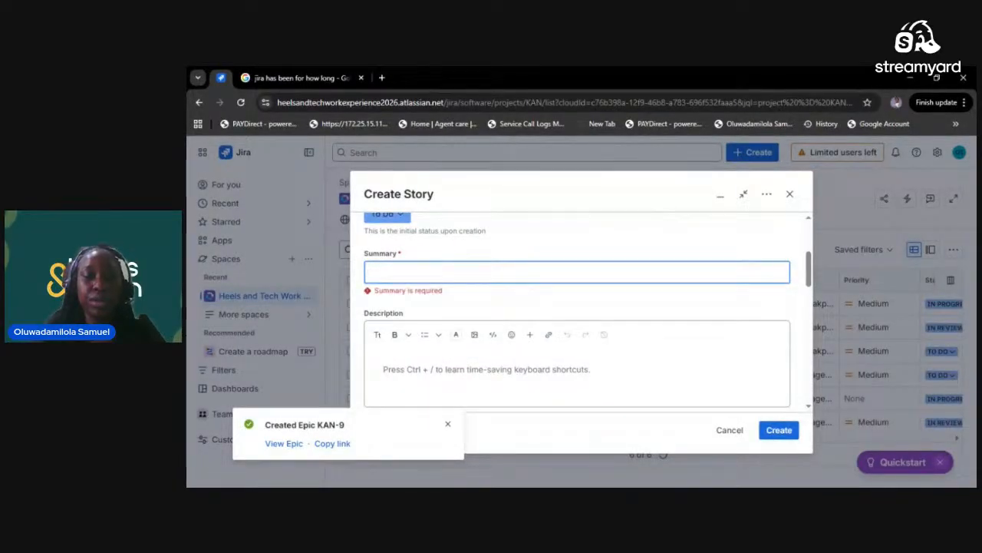
- Enter "Single Sign On" as the story's summary
text(Sign)
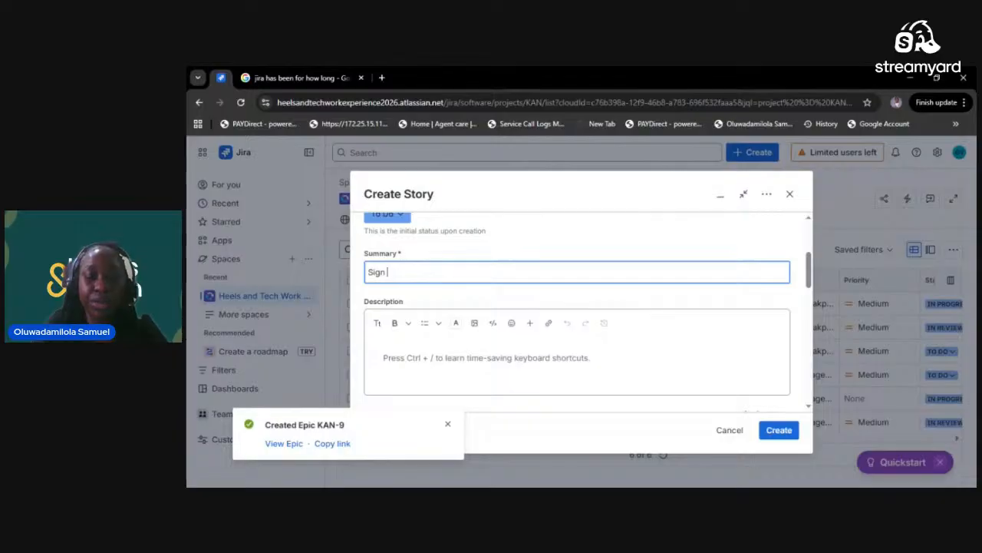
key(BackSpace)
key(BackSpace)
text(NGLE st)
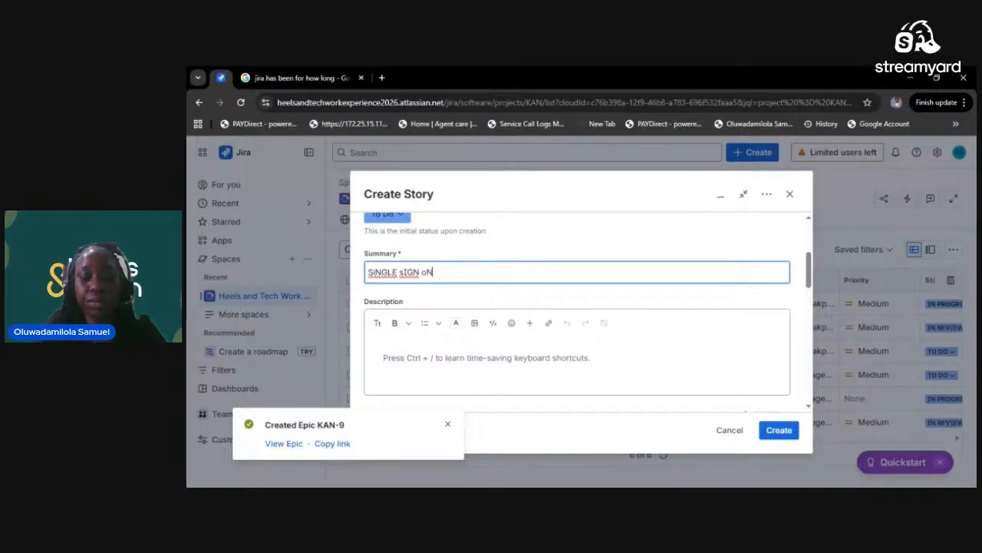
key(BackSpace)
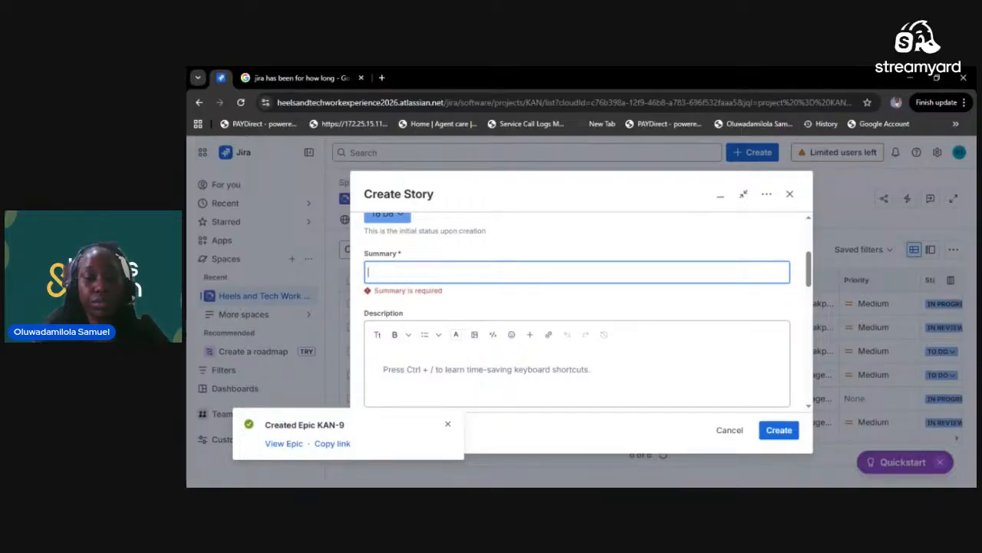
text(S)
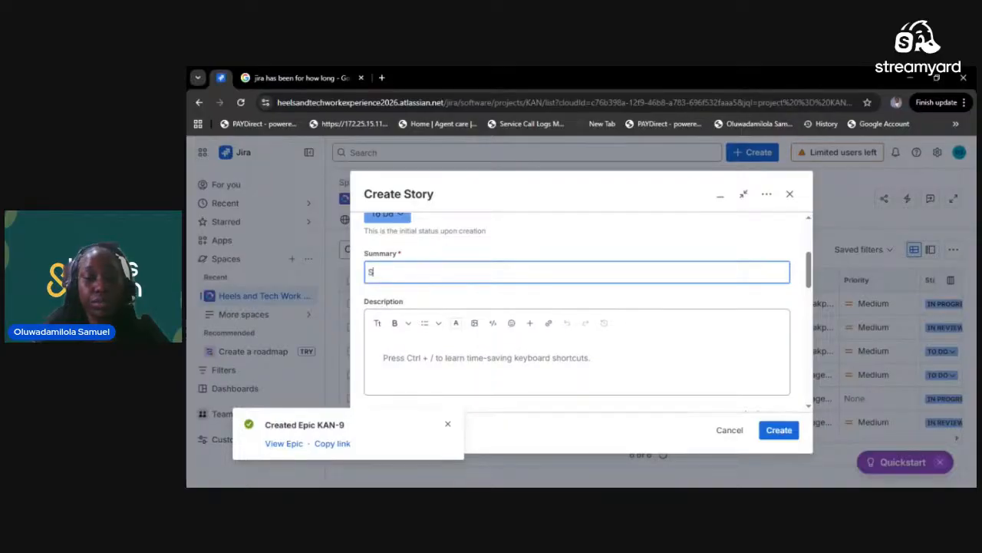
text(ingle )
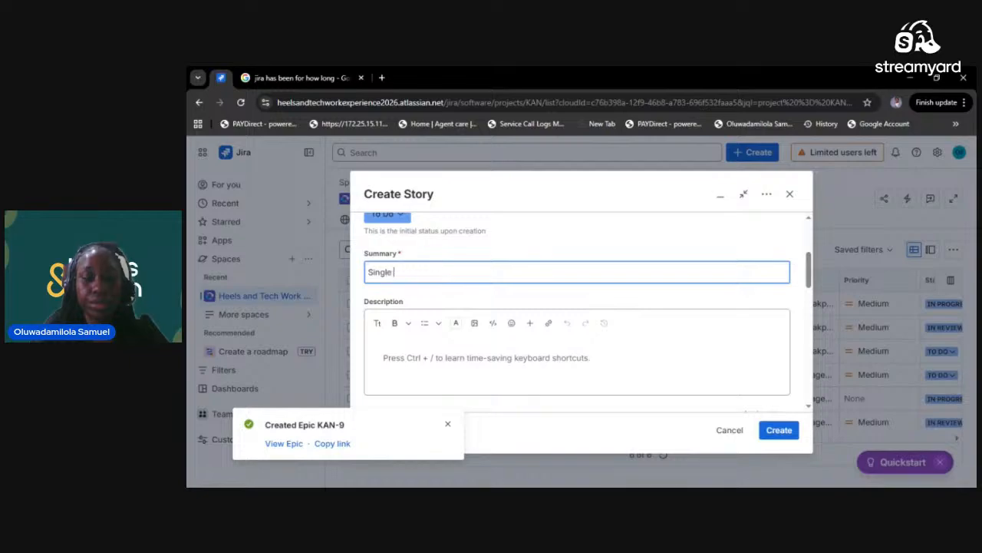
text(Sign O)
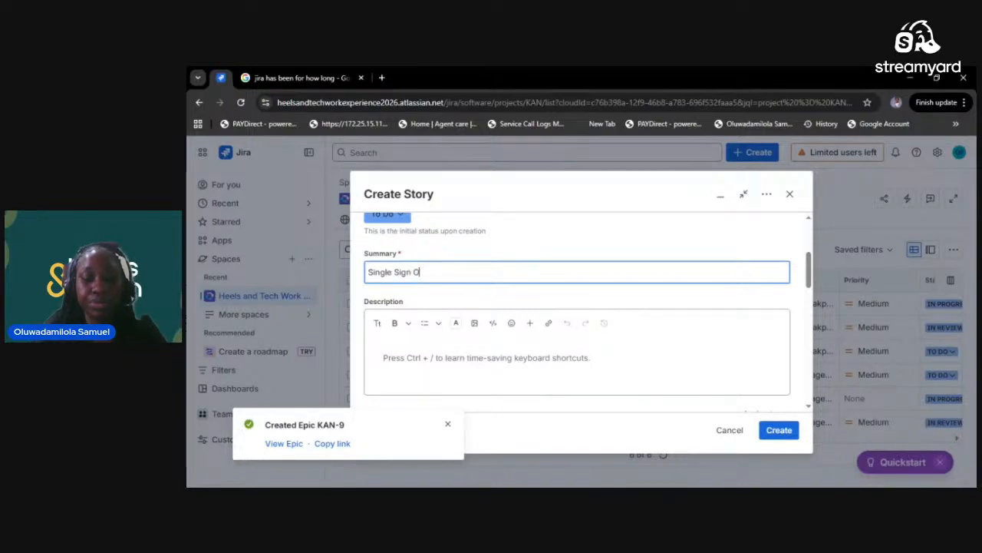
text(n)
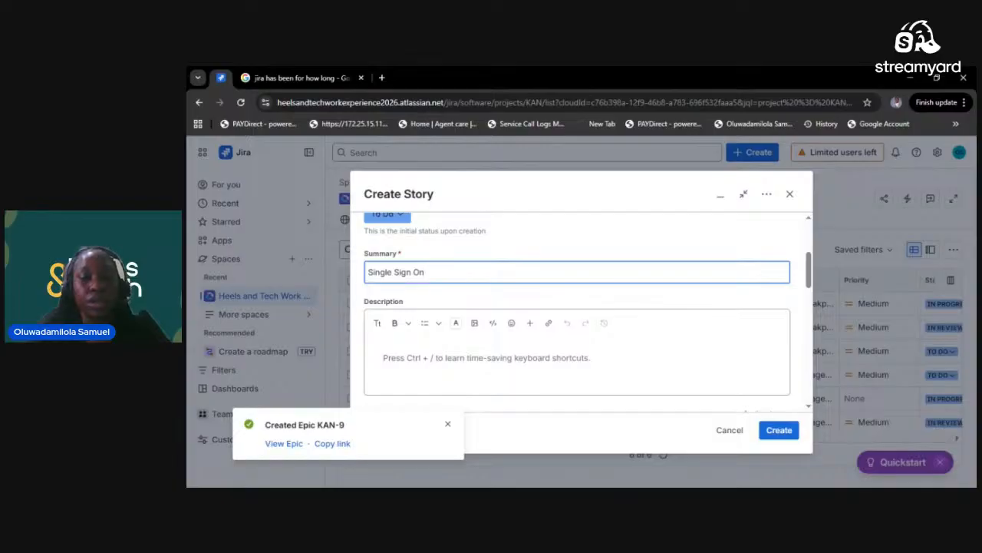
- Describe the story as "As a user I want to be able to sign in using my social media credentials so that I can view the landing page."
click(385, 358)
text(As a)
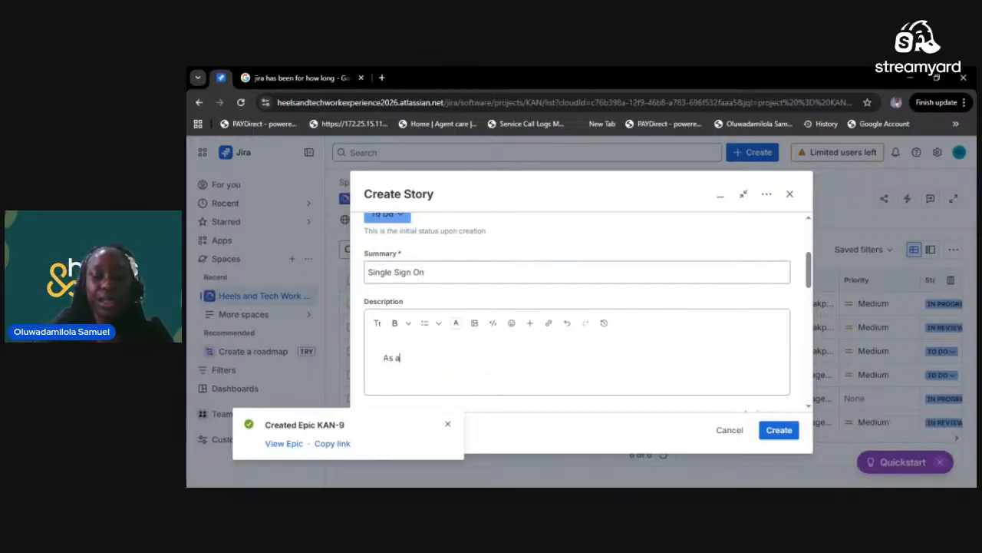
text( user )
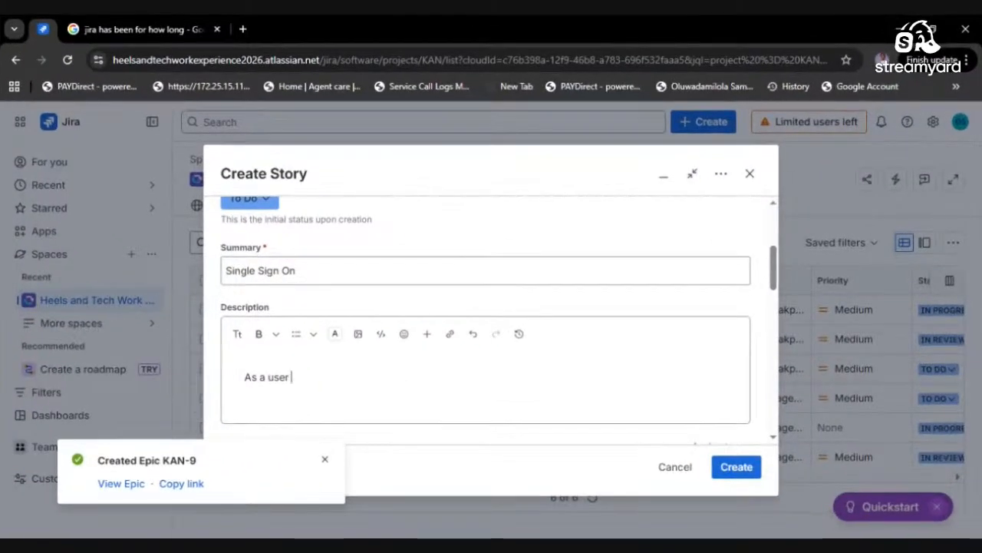
text(I wan)
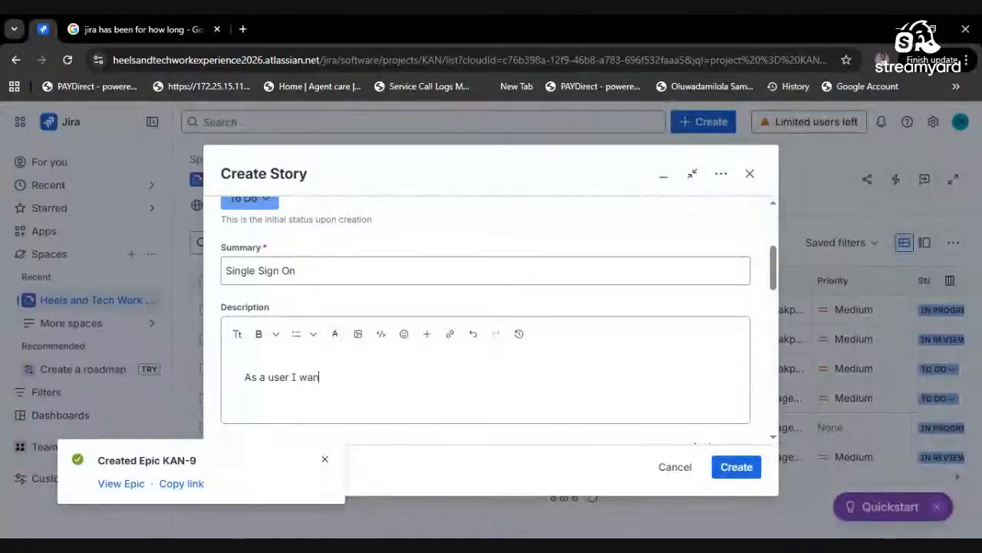
text(t to)
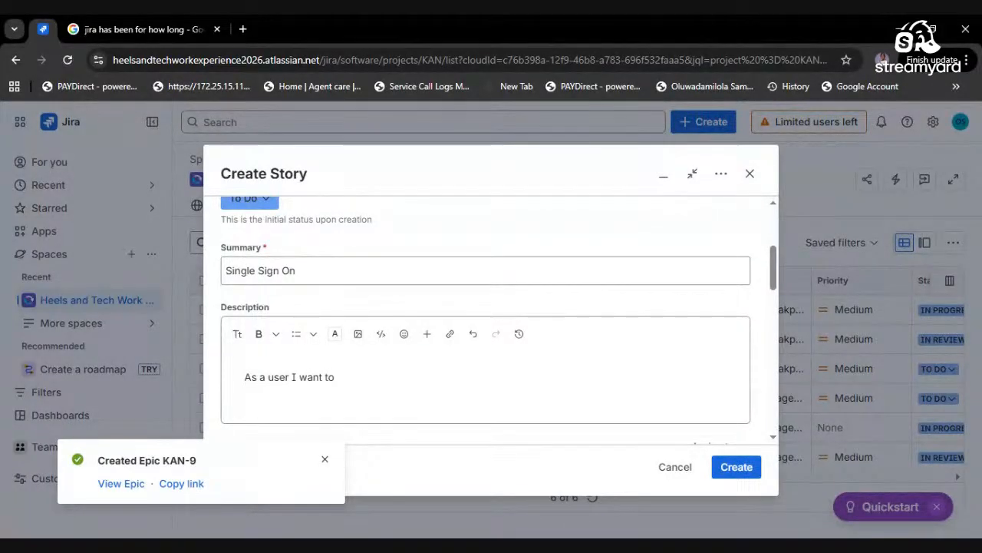
text( be able to sign )
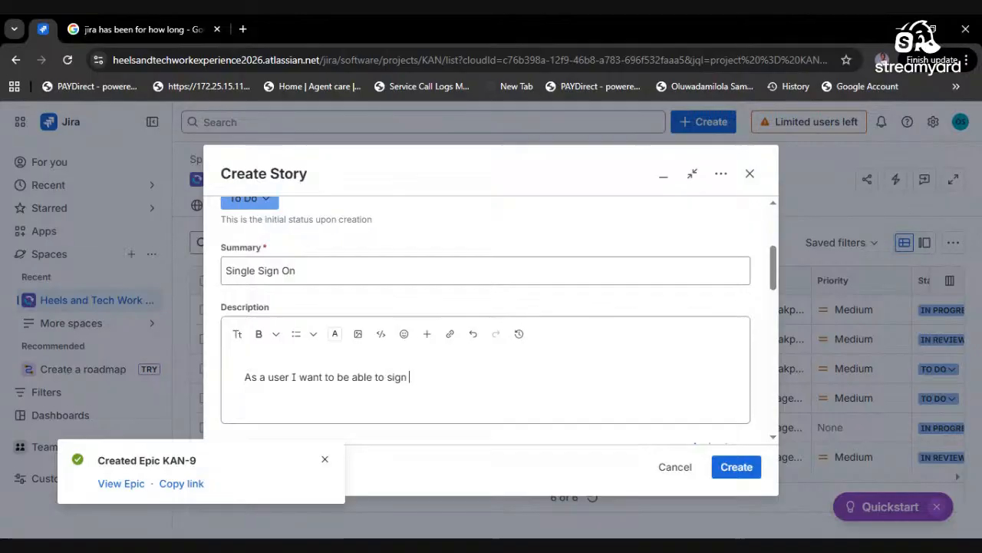
text(in using )
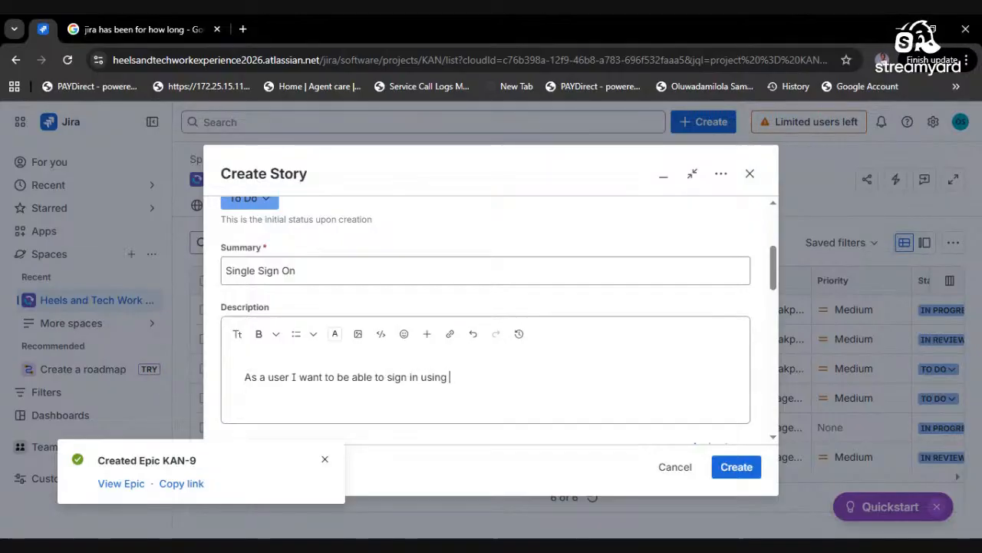
text(my social media credentia)
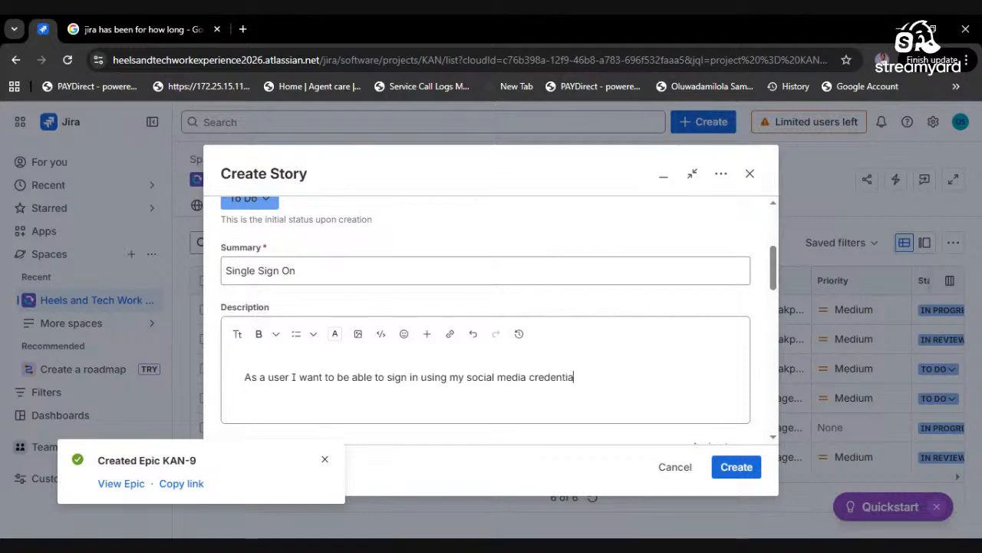
text(ls so that I can view)
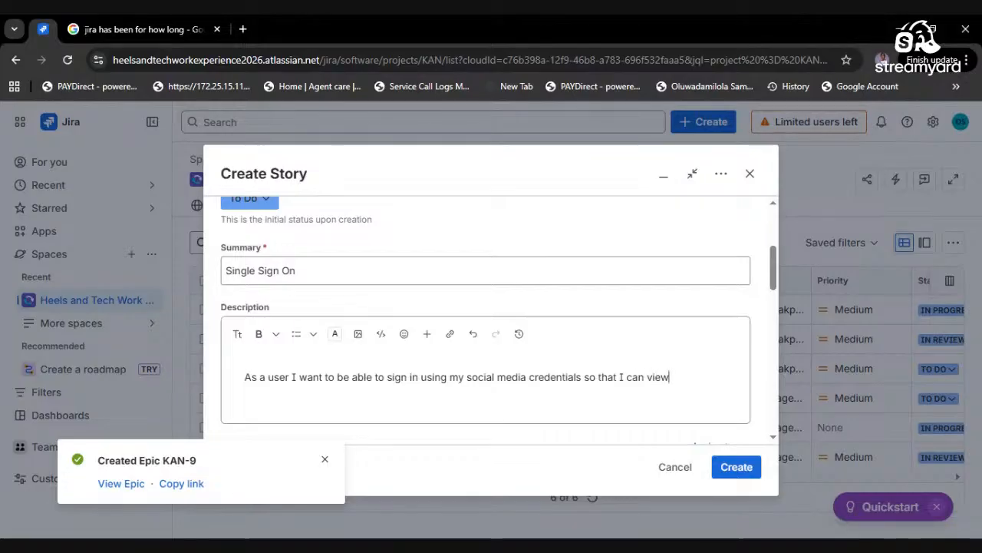
text( the landing page )
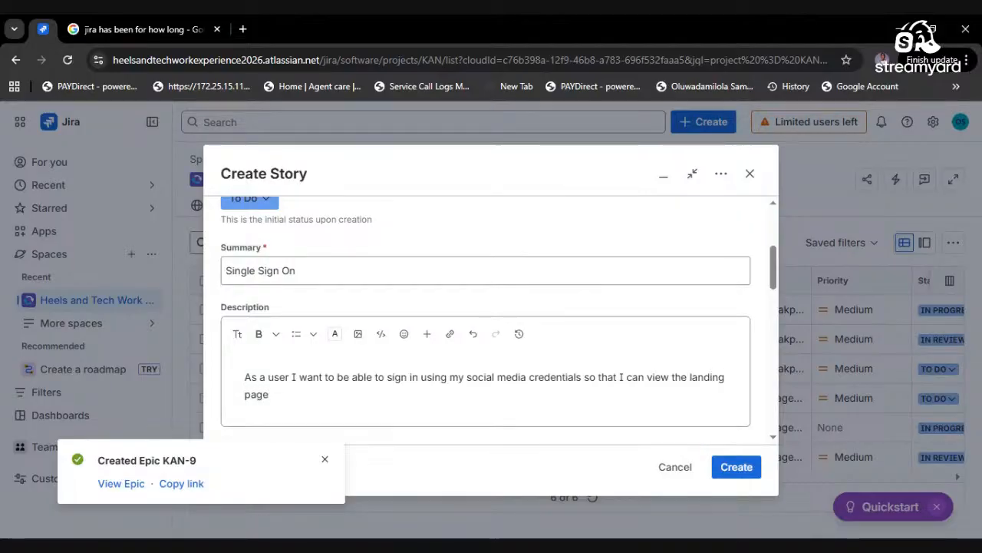
text(.)
- Assign the story to another team member rather than to the signed-in account
drag(774, 261, 772, 301)
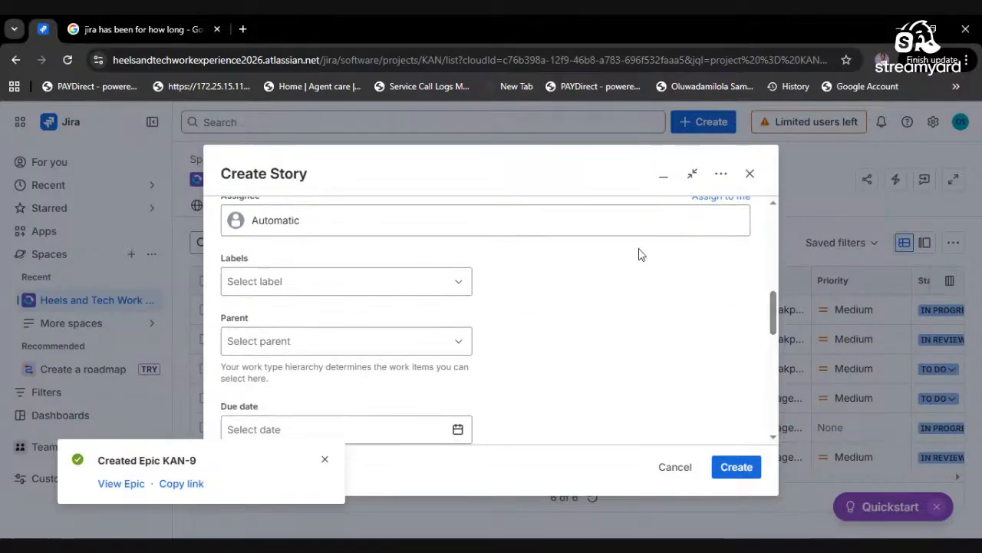
click(590, 229)
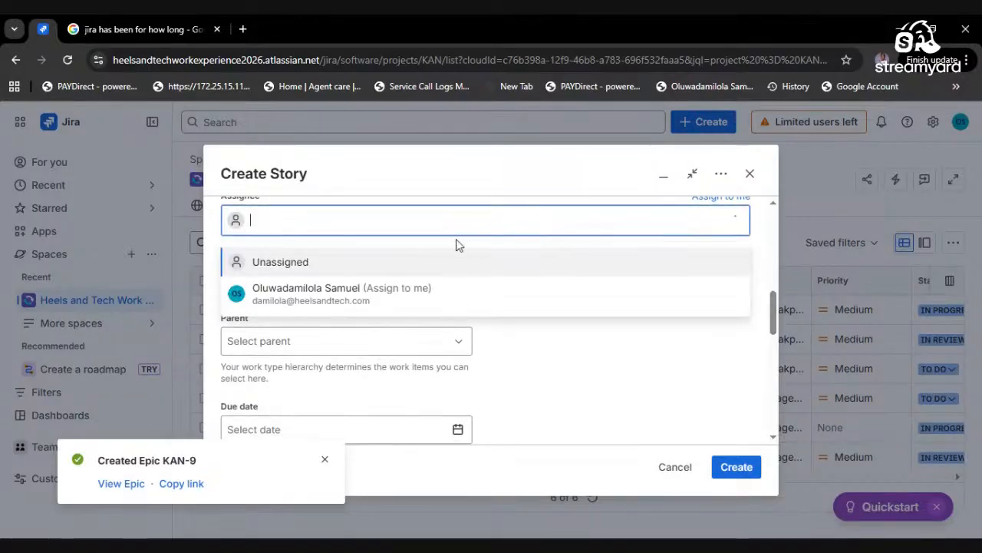
click(407, 296)
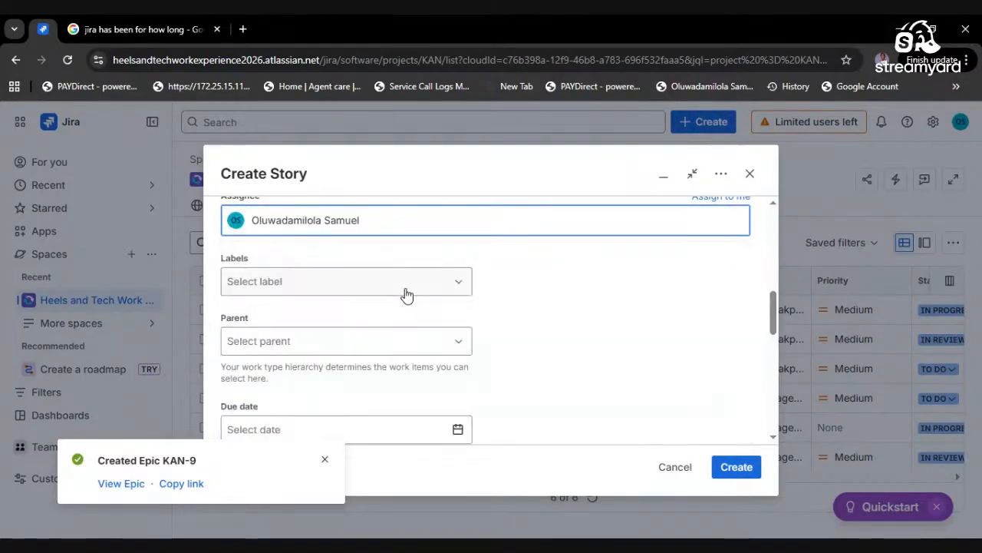
click(378, 219)
click(310, 352)
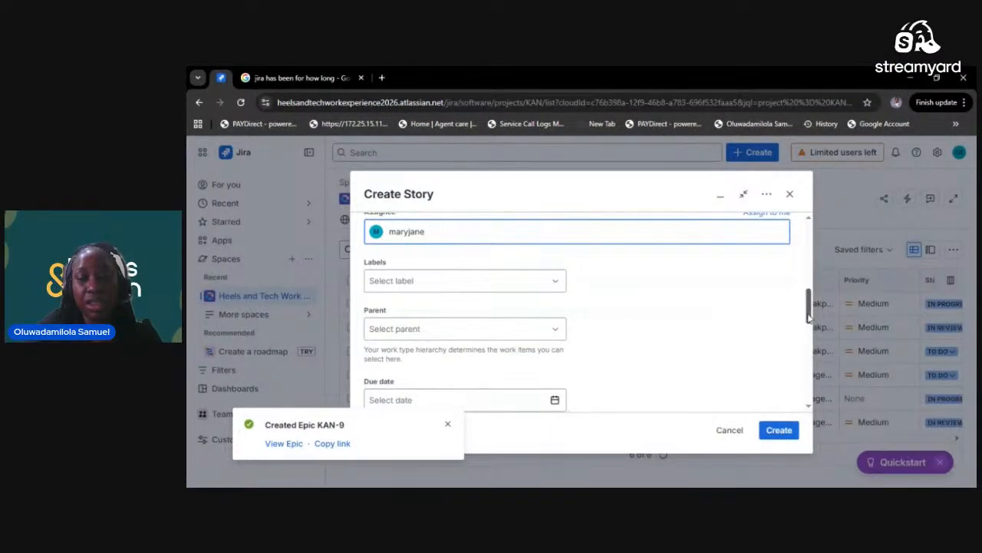
- Add an "Acceptance Criteria" heading line below the user story sentence in the description
drag(809, 316, 811, 290)
click(476, 351)
key(Return)
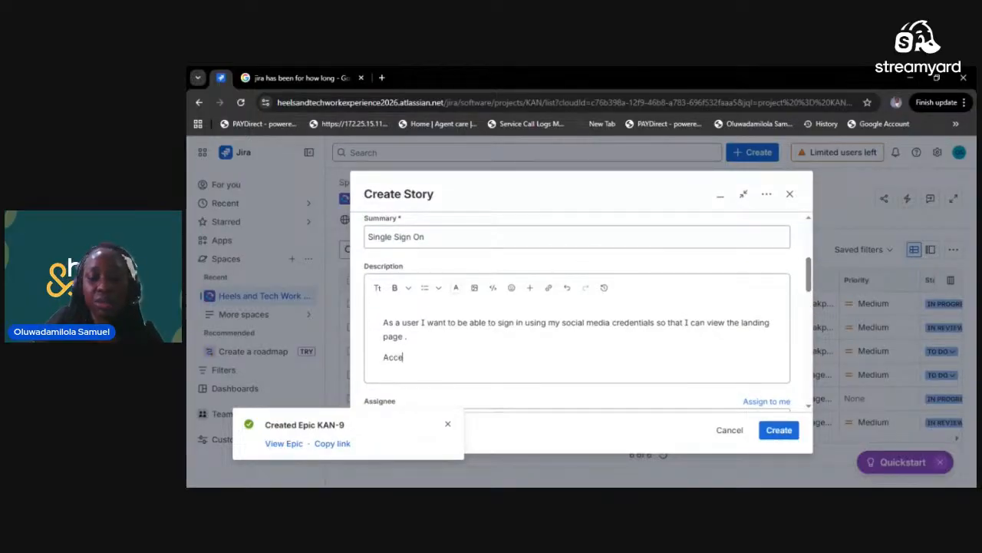
text(Acceptance Cr)
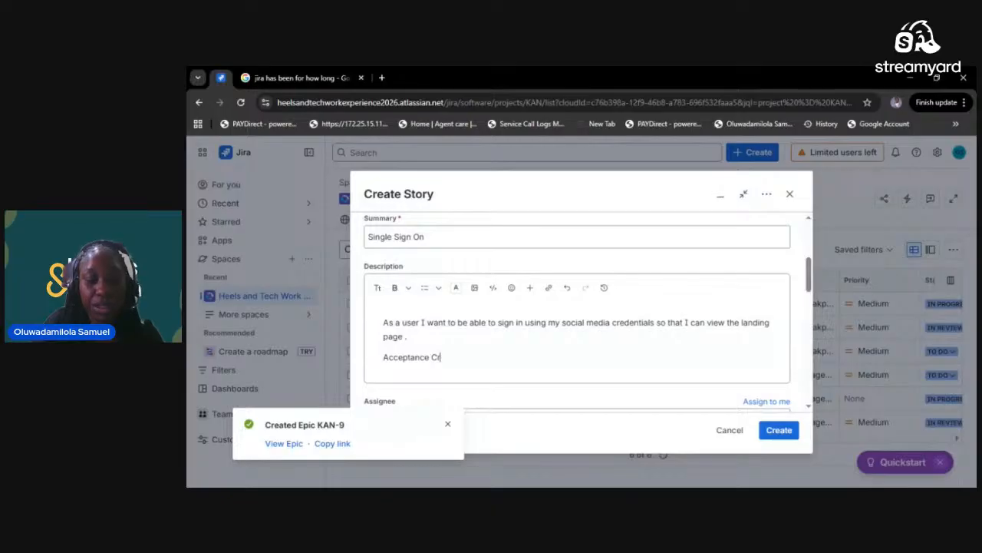
text(iteria)
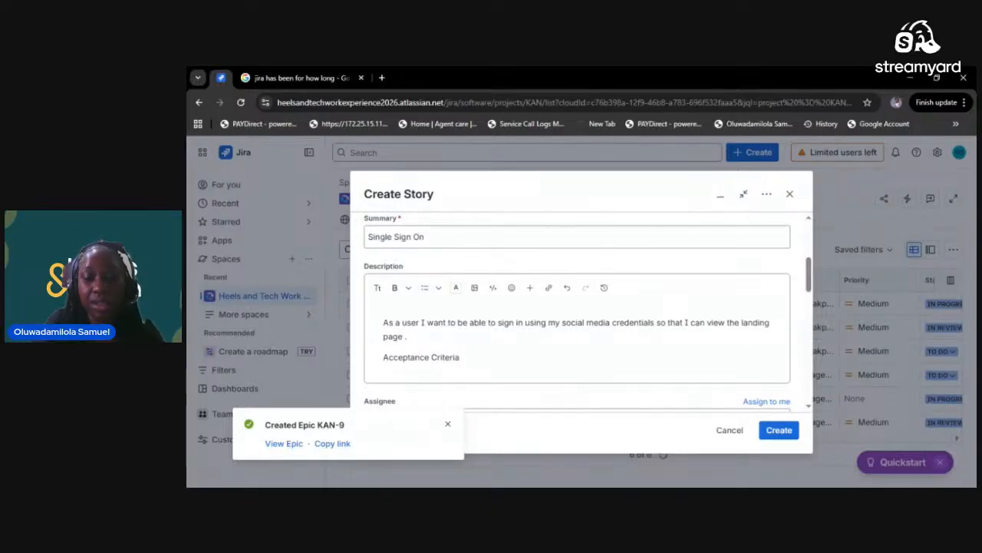
- Write the criterion "Given That I a sign into the website" under the Acceptance Criteria line, separated by a blank line
key(Return)
key(Return)
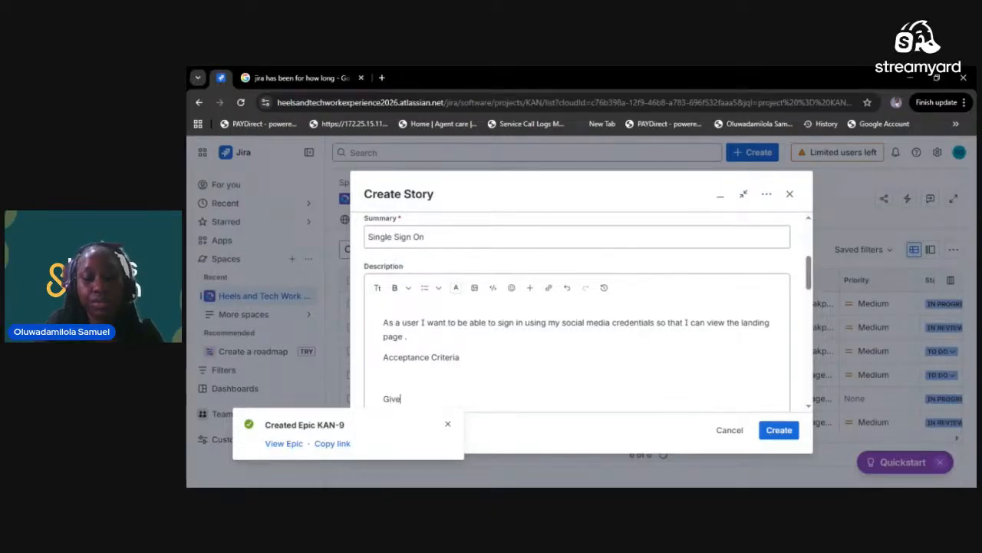
text(Given That)
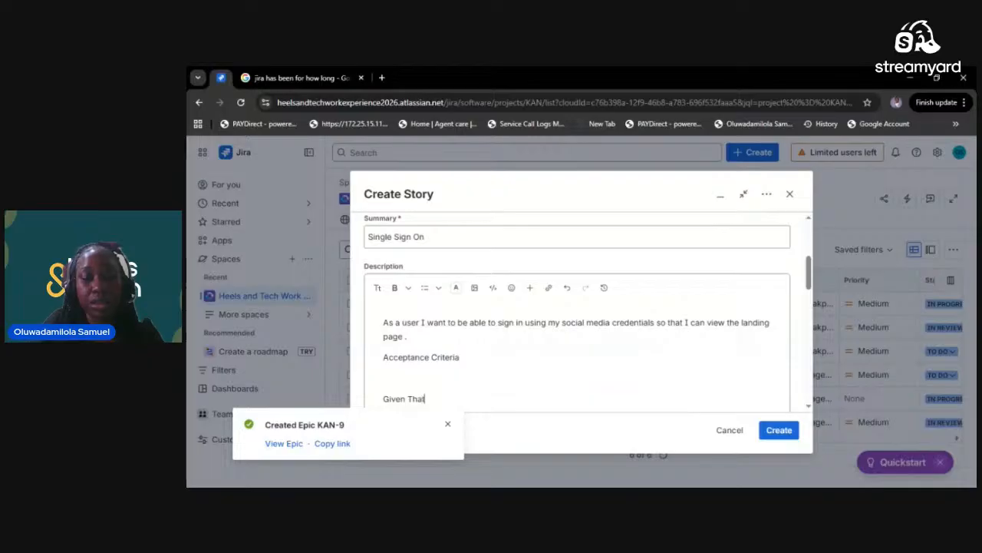
text( I a sign into the website)
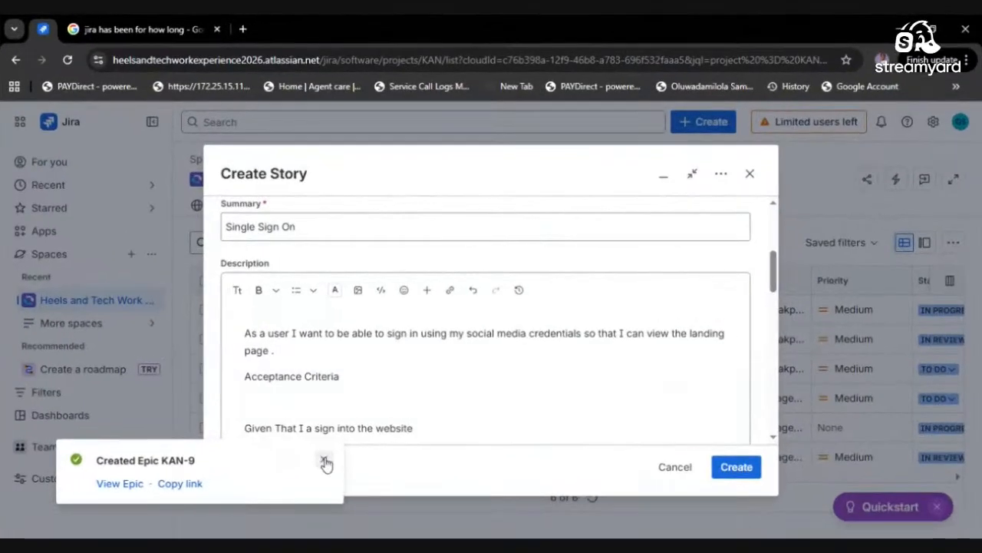
- Dismiss the epic creation notification and submit the Single Sign On story
click(448, 423)
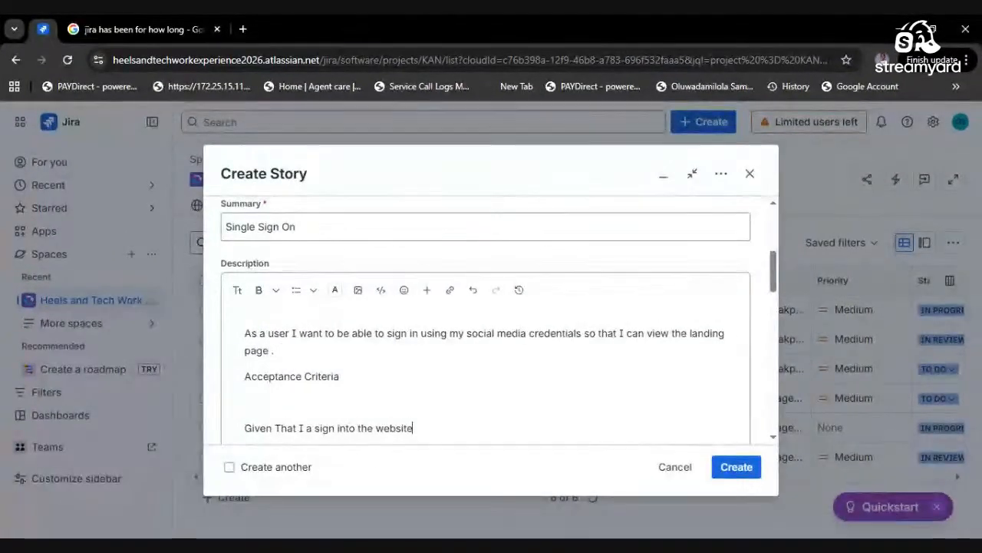
drag(775, 285, 765, 386)
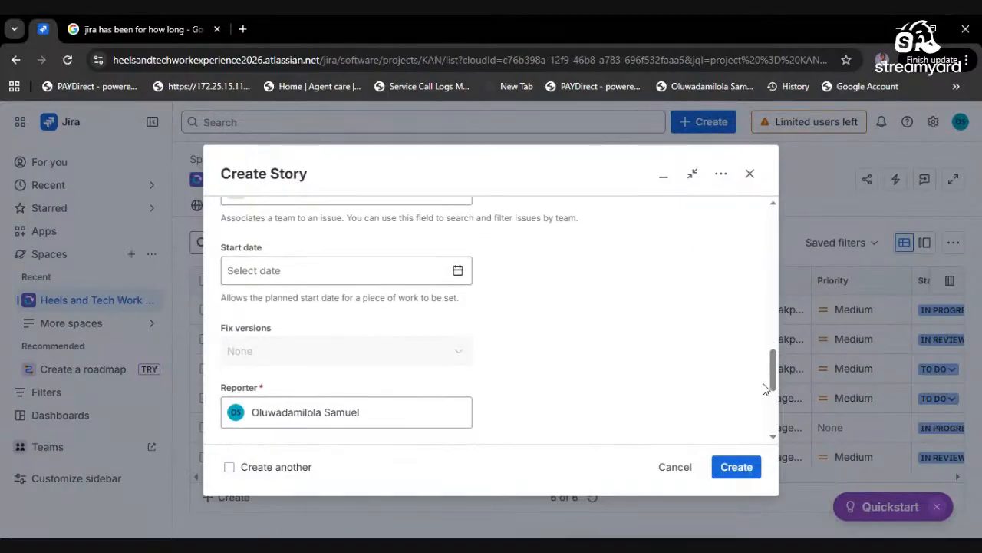
click(723, 469)
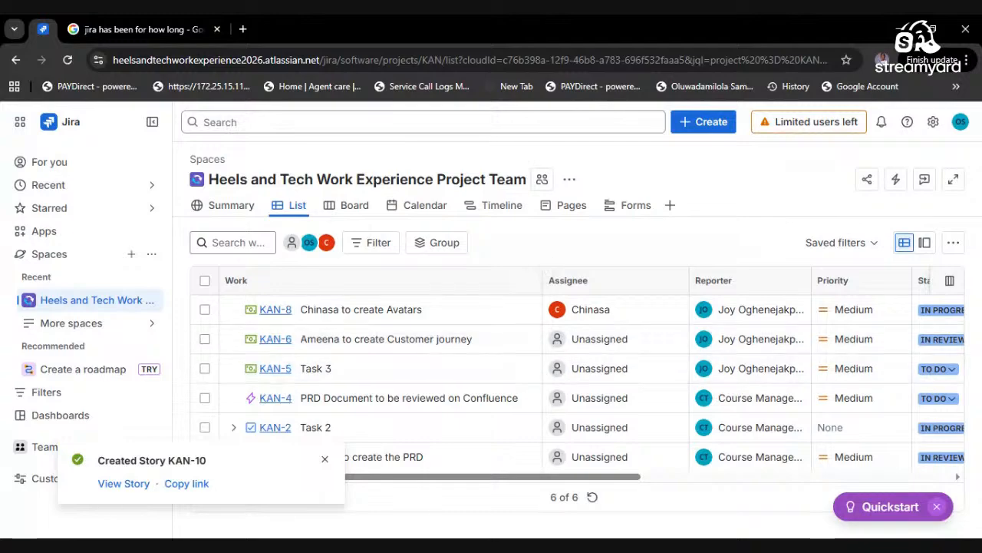
- Open the newly created Single Sign On story and set its parent to the "Training on JIRA" epic
click(122, 483)
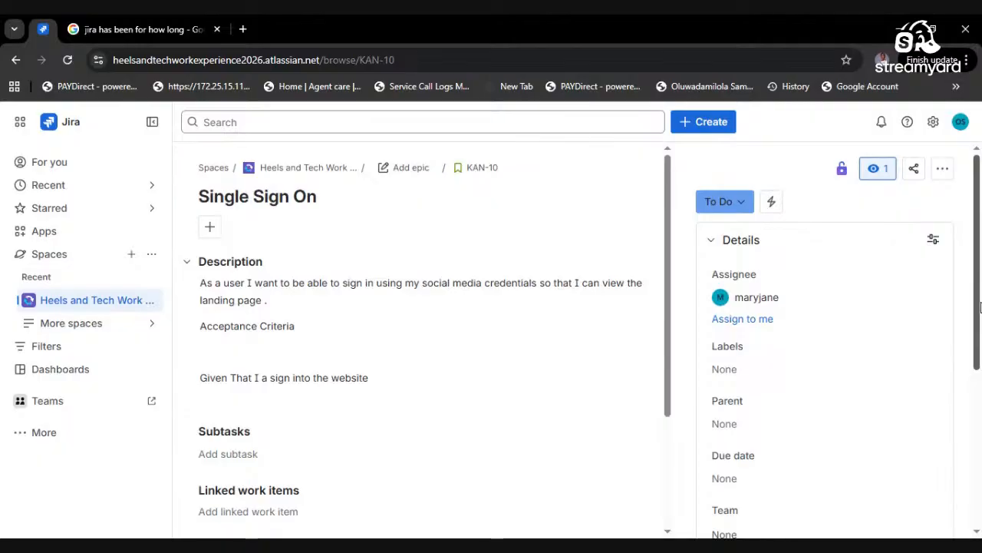
drag(977, 302, 975, 372)
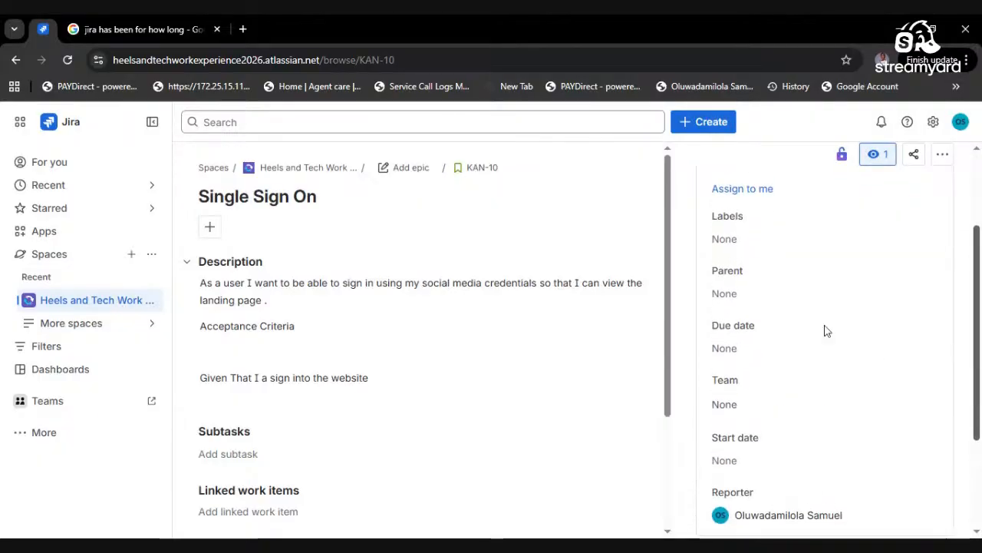
click(768, 294)
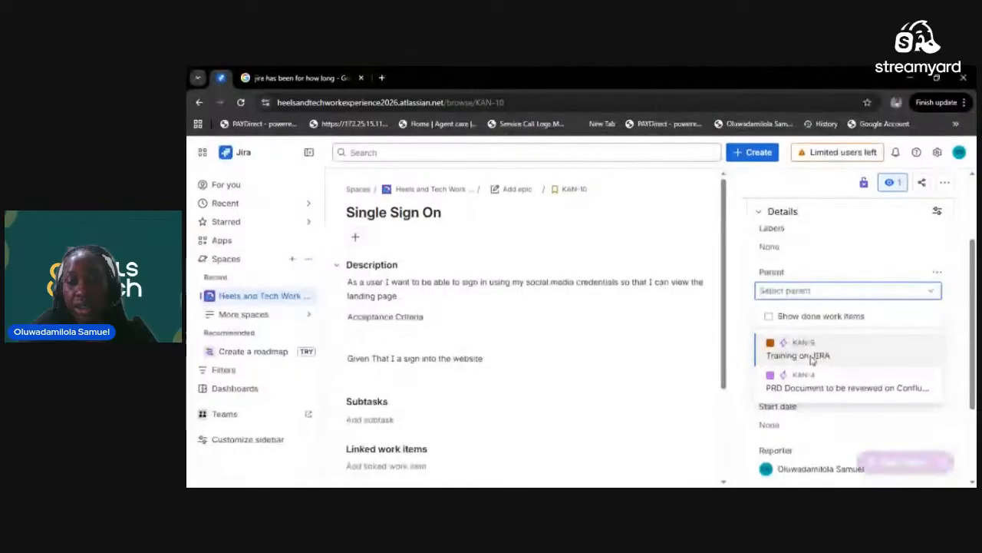
click(812, 359)
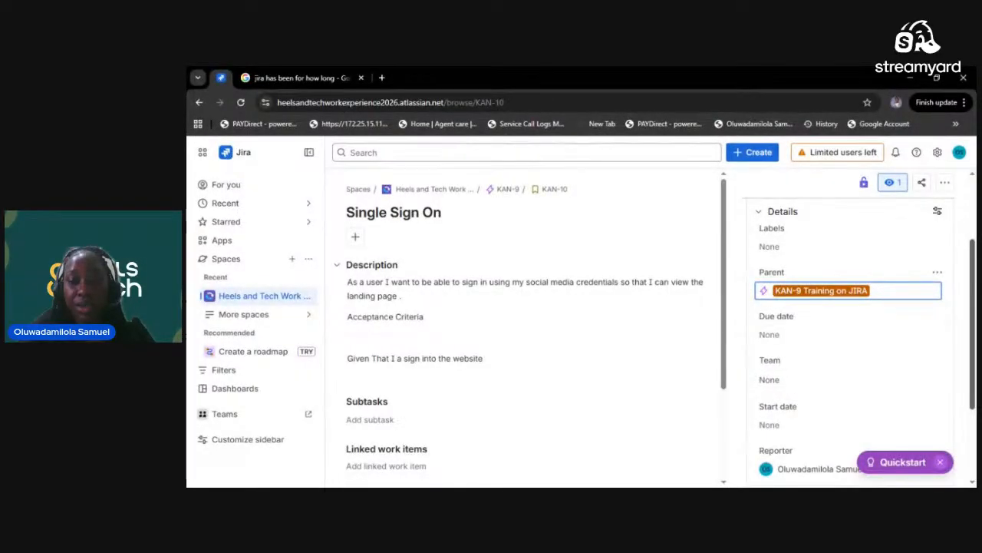
- Set the Single Sign On story's start date to April 3, 2026
scroll(824, 286, down, 3)
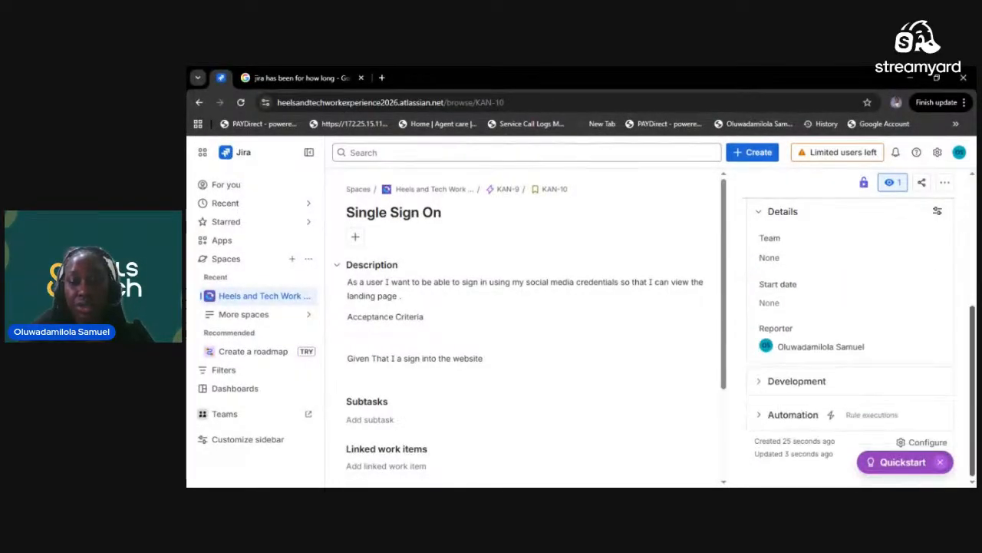
click(773, 301)
click(930, 301)
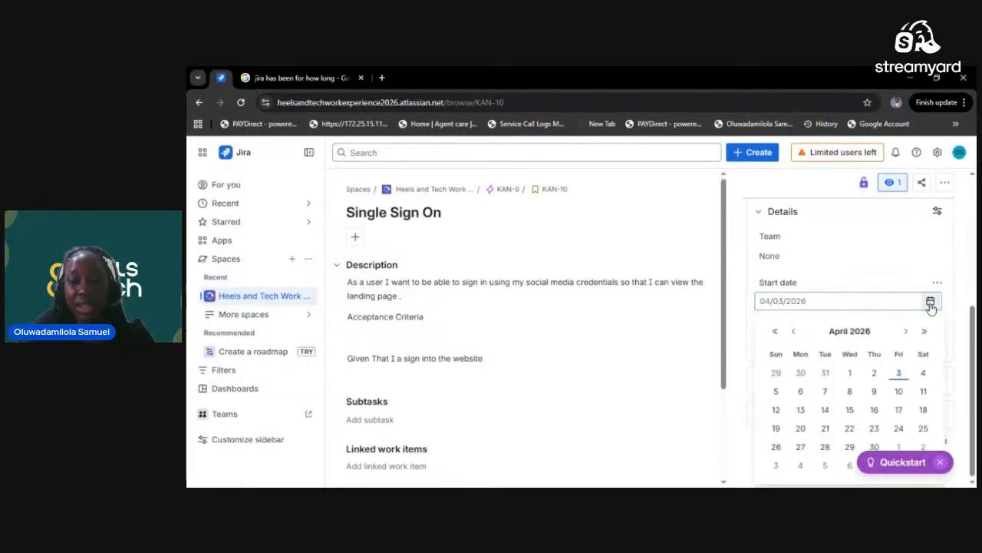
click(900, 373)
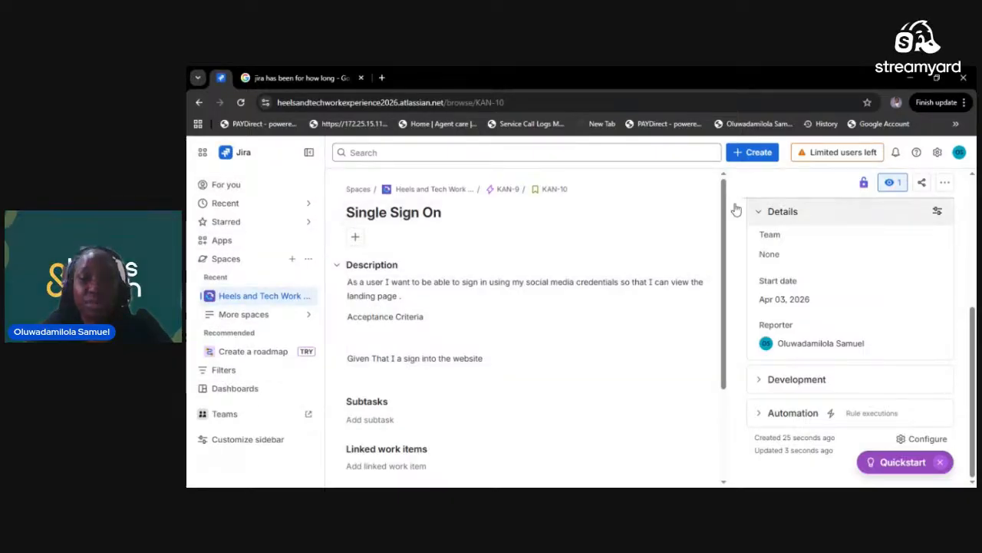
- Open the Default dashboard from the list of all dashboards and look through its projects and activity stream
click(215, 390)
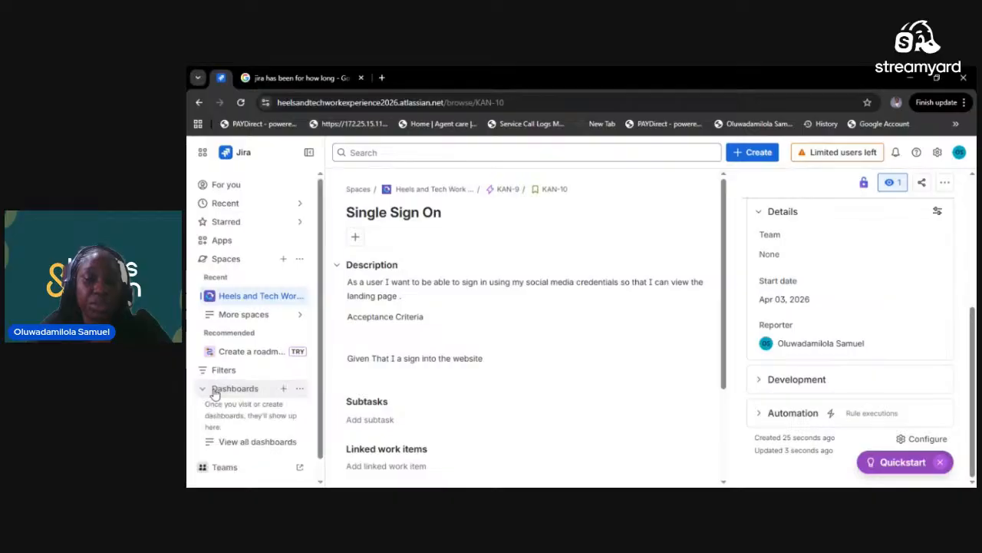
click(245, 448)
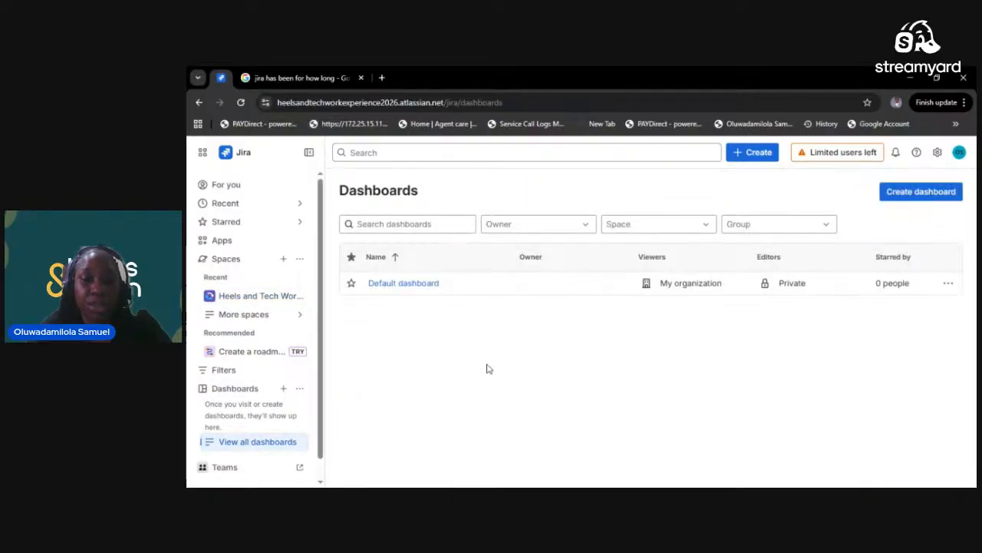
click(405, 284)
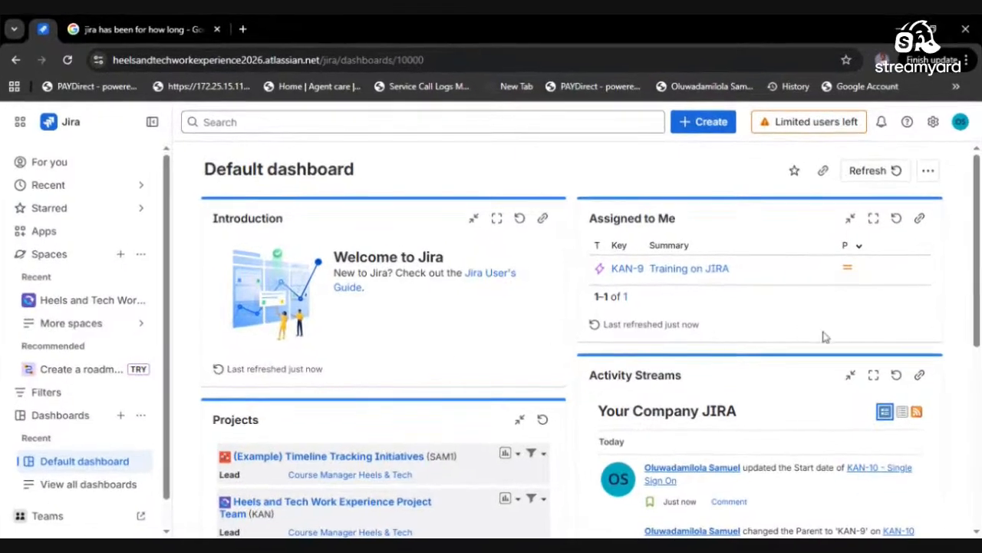
drag(980, 270, 967, 400)
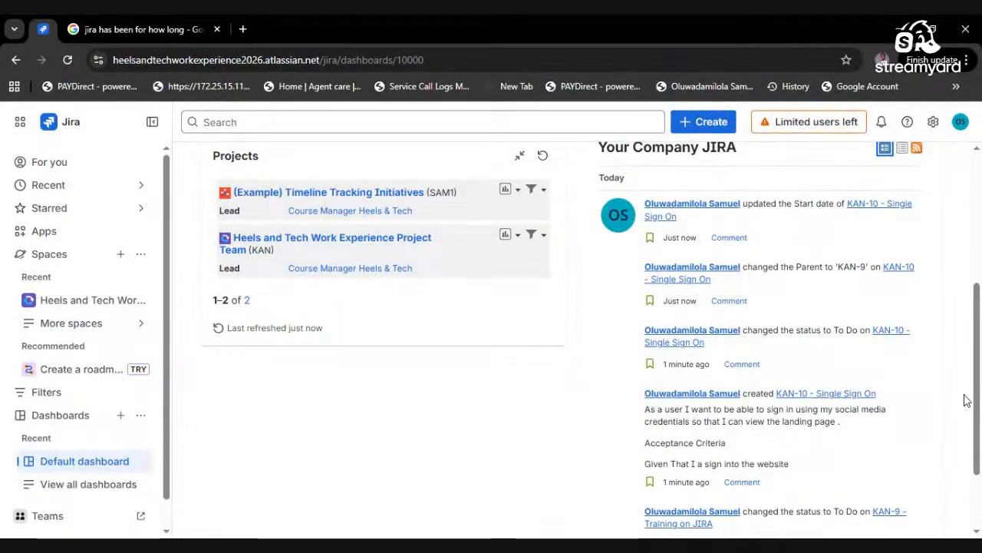